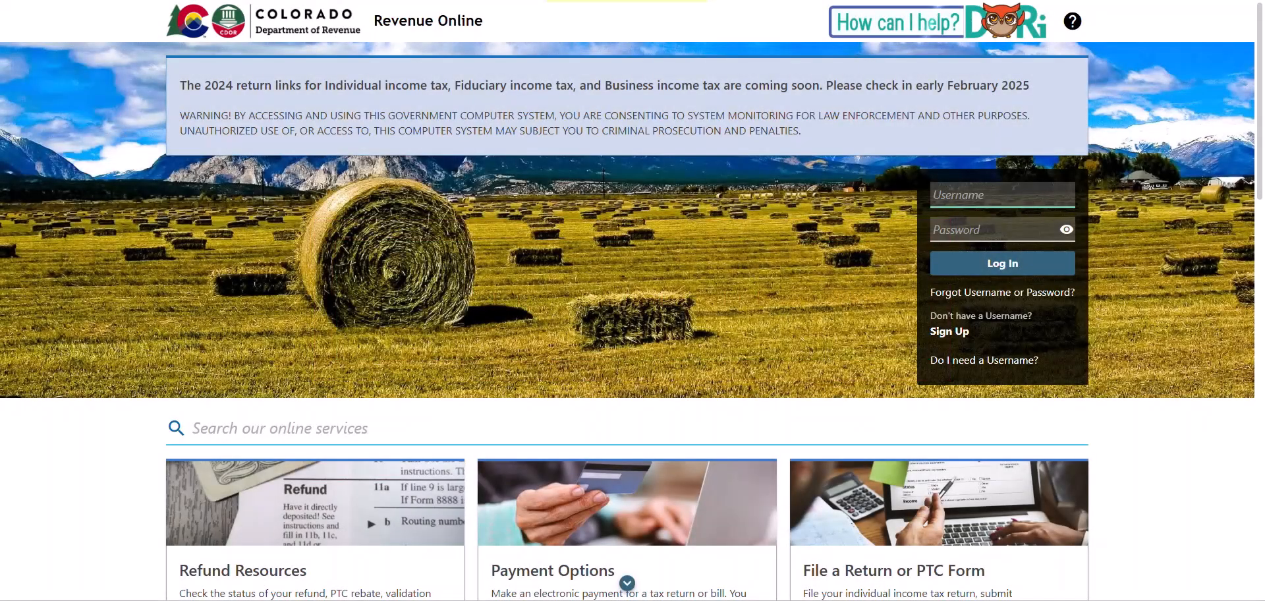
Step: Log in to the account with the username and the account password
{"action": "type", "text": "Filing Example"}
{"action": "key", "text": "Tab"}
{"action": "type", "text": "**********"}
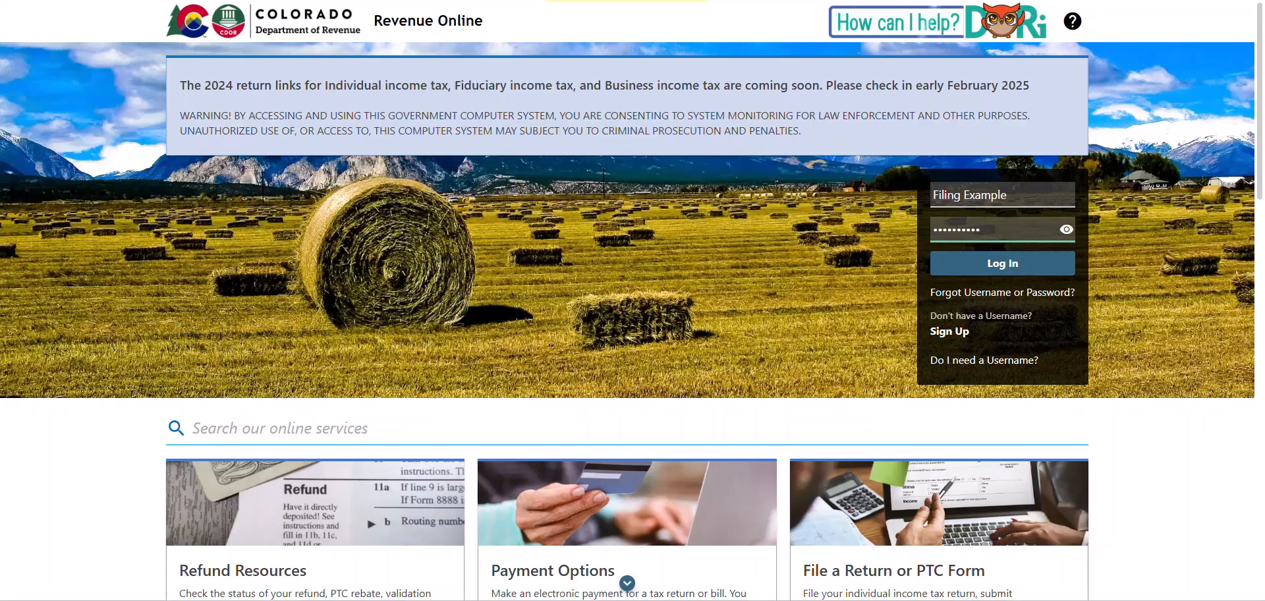
{"action": "left_click", "coordinate": [1037, 267]}
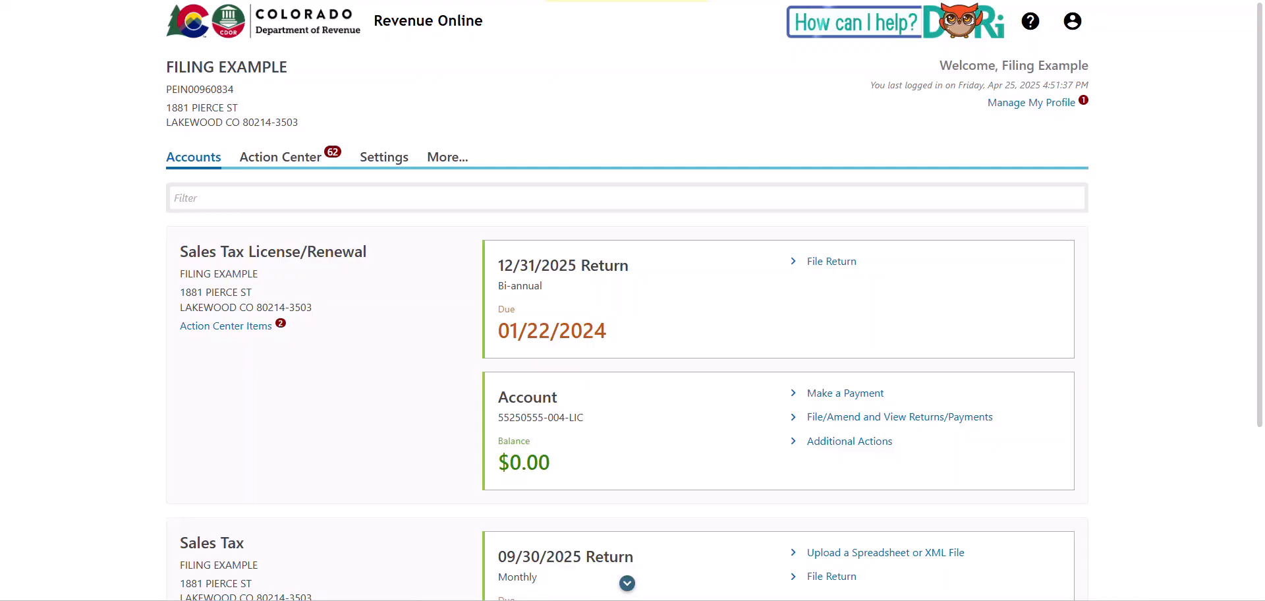
Step: Start filing the 09/30/2025 Sales Tax return and open the LAKEWOOD-JEFFERSON site for entry
{"action": "scroll", "coordinate": [1135, 336], "scroll_direction": "down", "scroll_amount": 3}
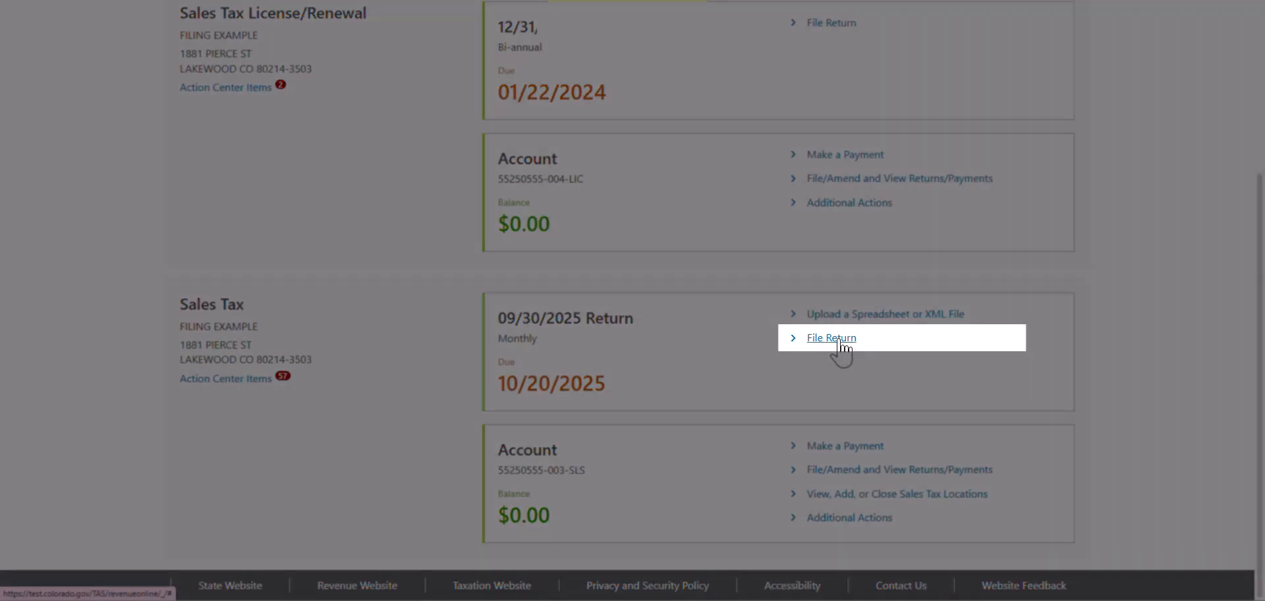
{"action": "left_click", "coordinate": [838, 340]}
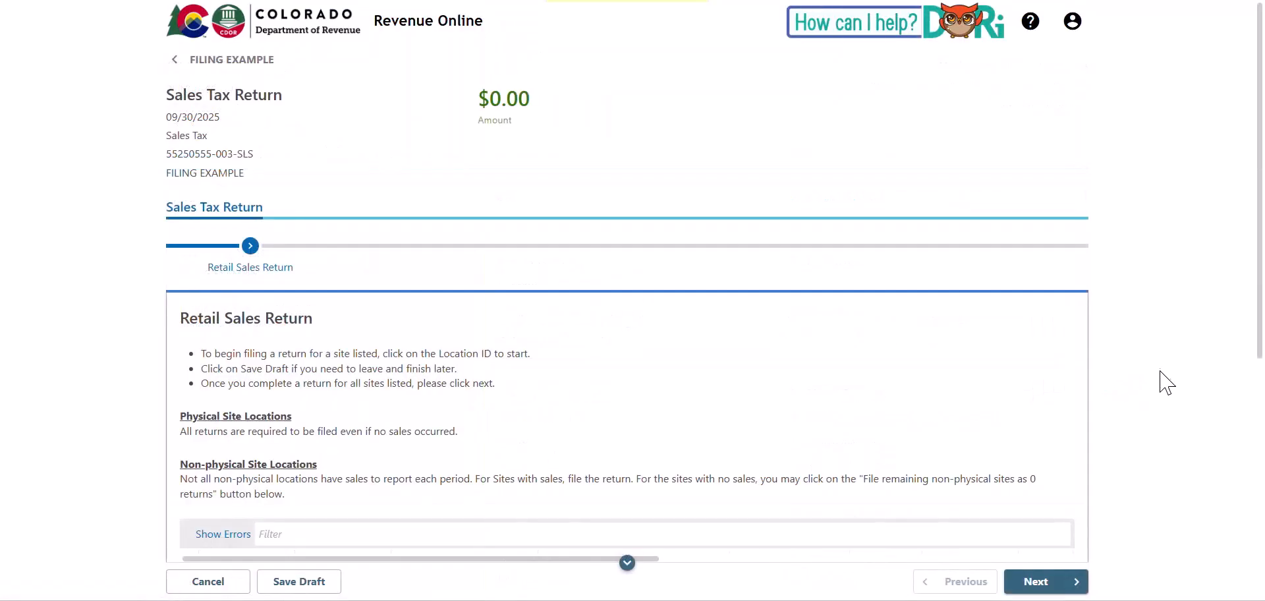
{"action": "scroll", "coordinate": [1153, 395], "scroll_direction": "down", "scroll_amount": 4}
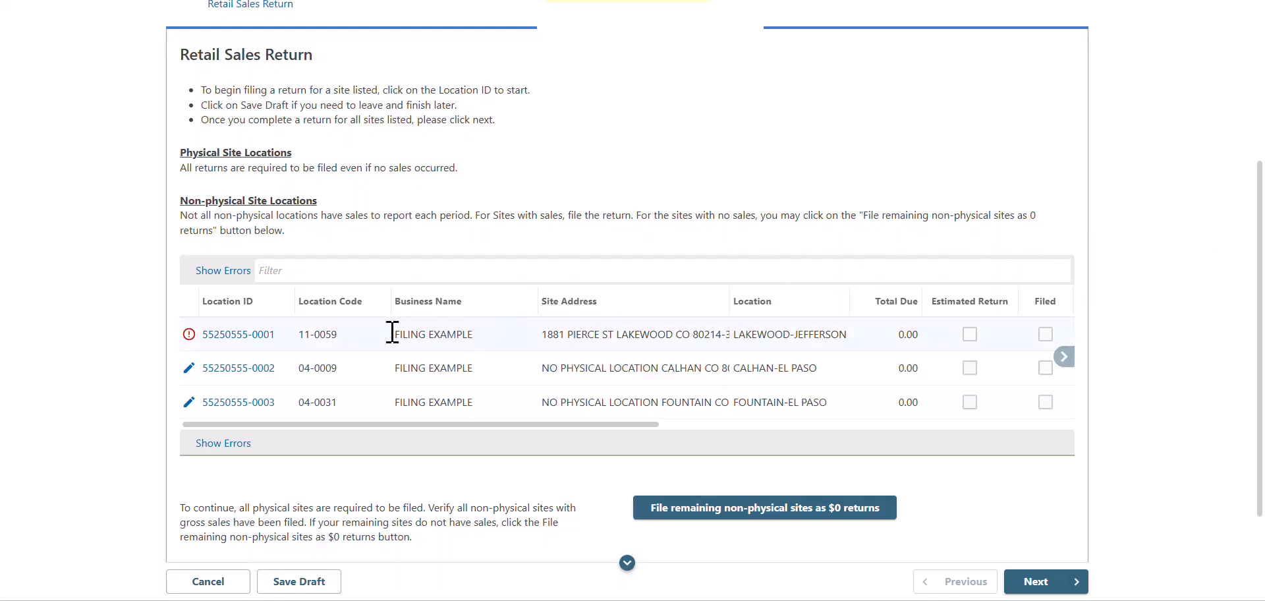
{"action": "left_click", "coordinate": [254, 334]}
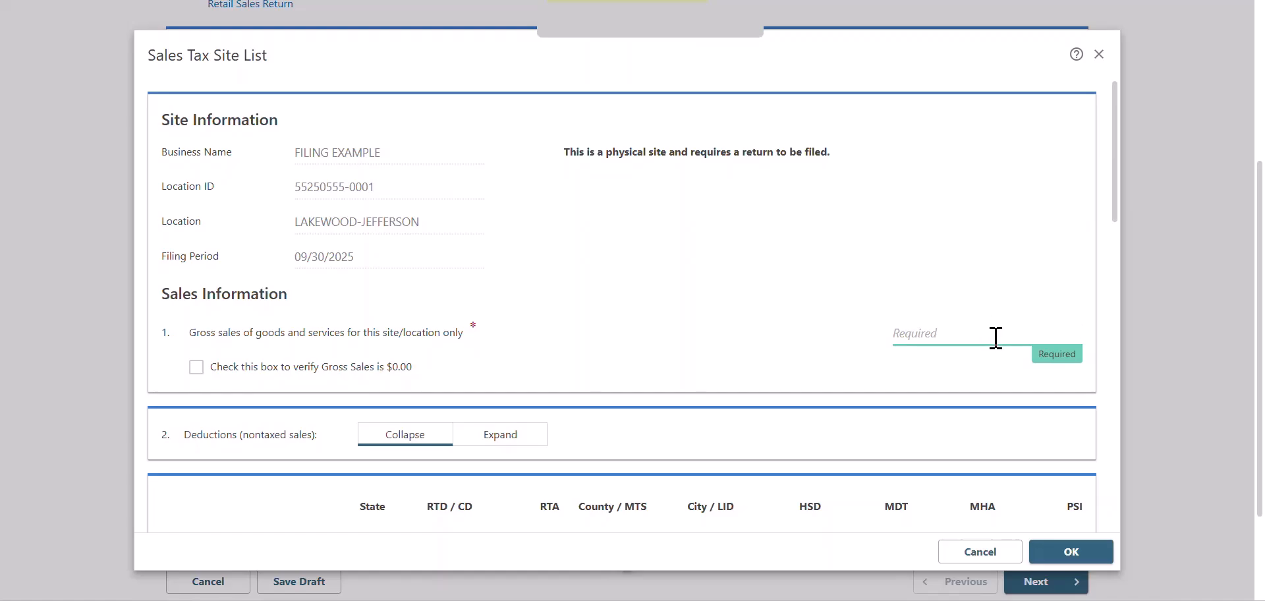
Step: Enter gross sales of 90000 for the Lakewood site and a wholesale sales deduction of 1500
{"action": "type", "text": "90000"}
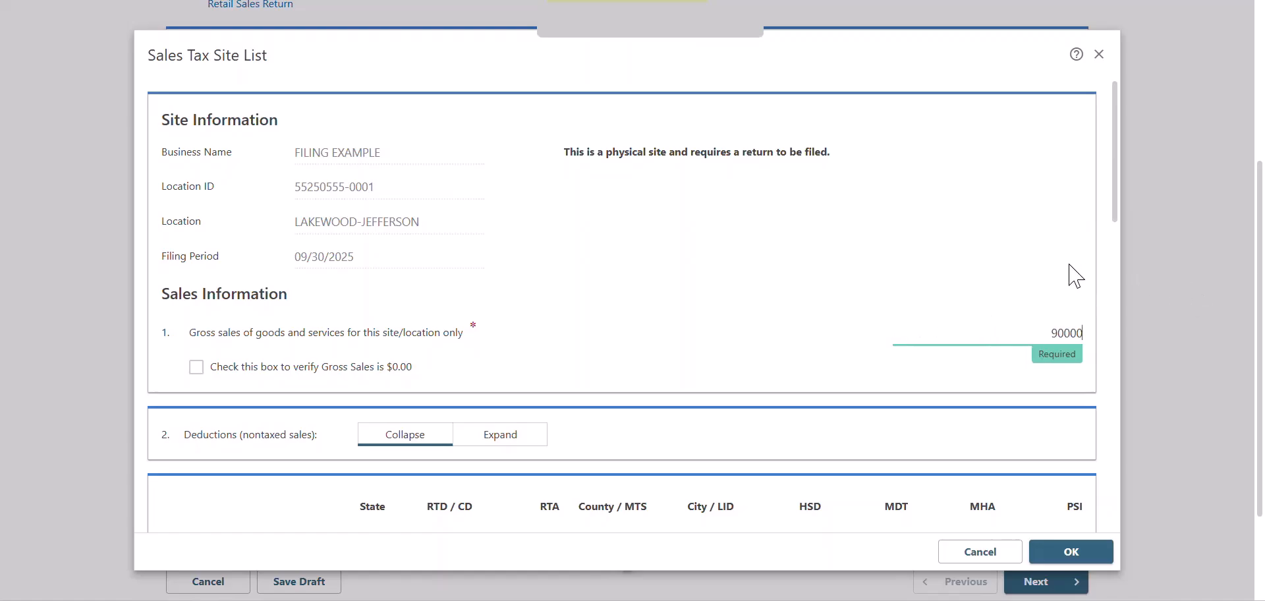
{"action": "left_click", "coordinate": [1121, 205]}
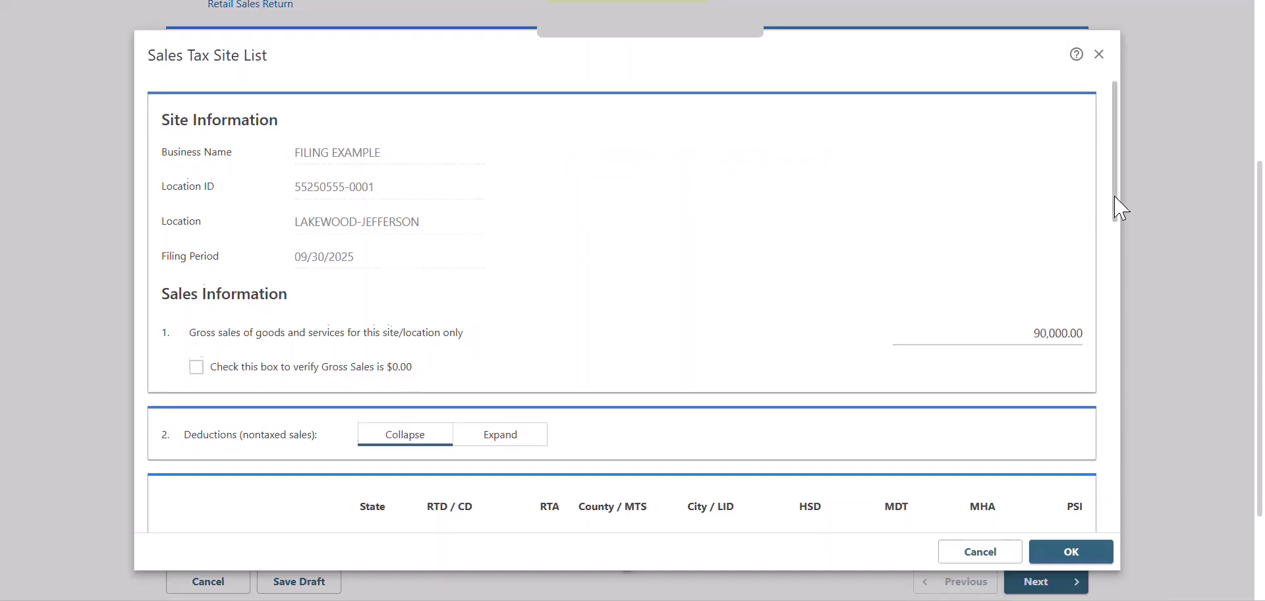
{"action": "left_click_drag", "start_coordinate": [1120, 206], "coordinate": [1120, 280]}
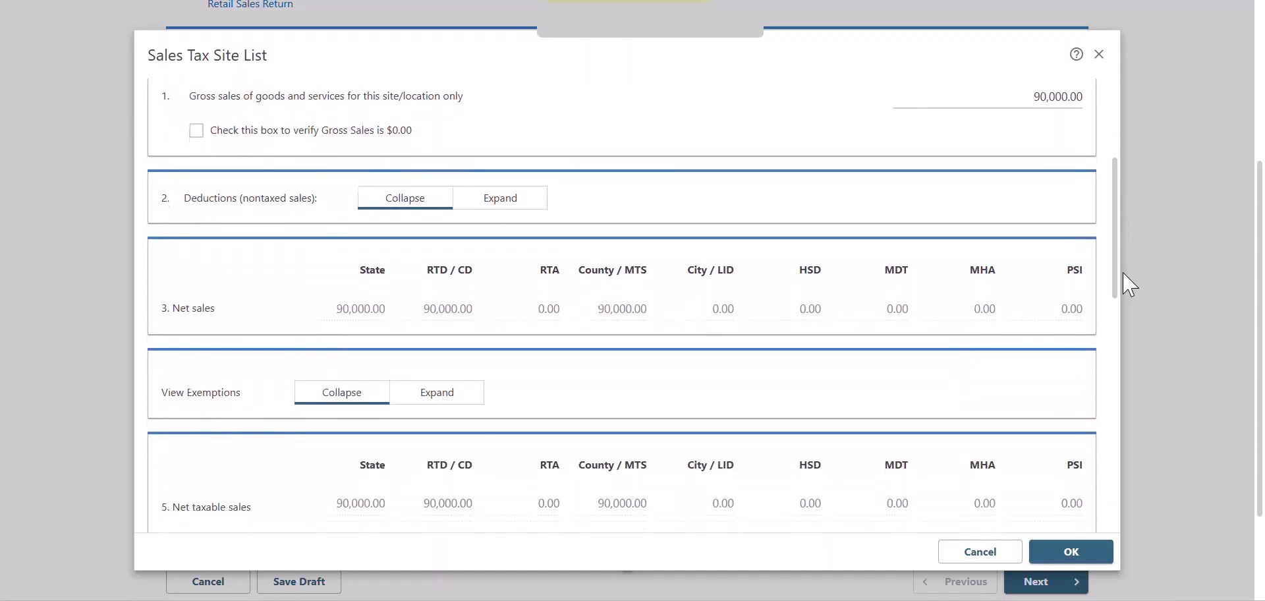
{"action": "left_click", "coordinate": [504, 201]}
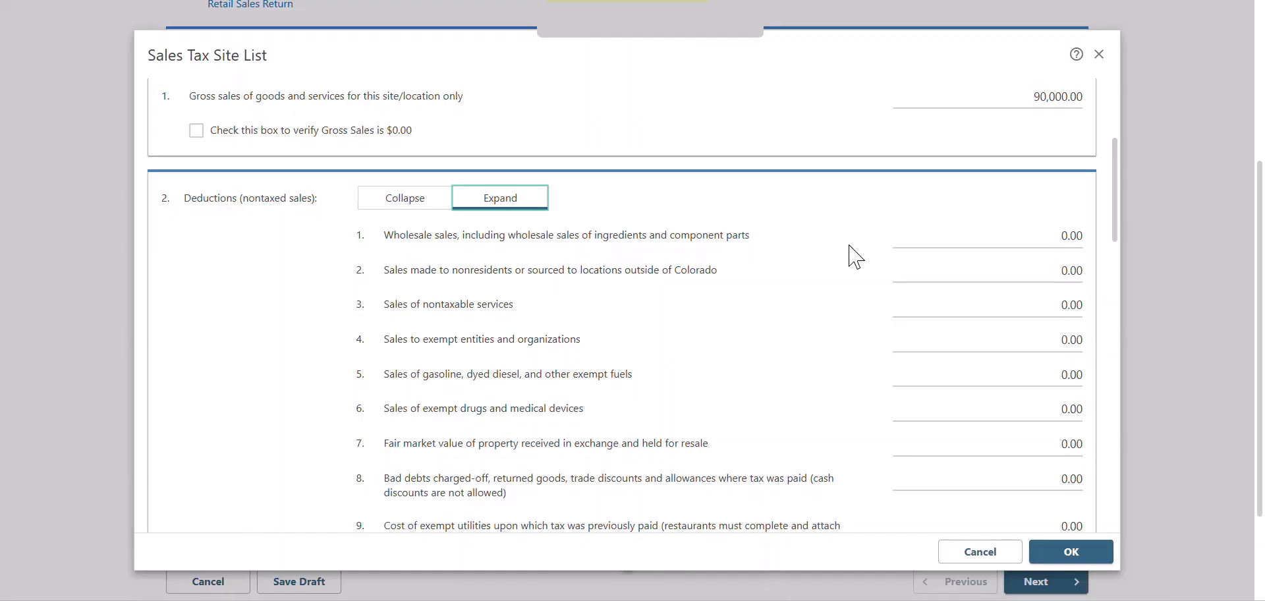
{"action": "left_click", "coordinate": [1074, 235]}
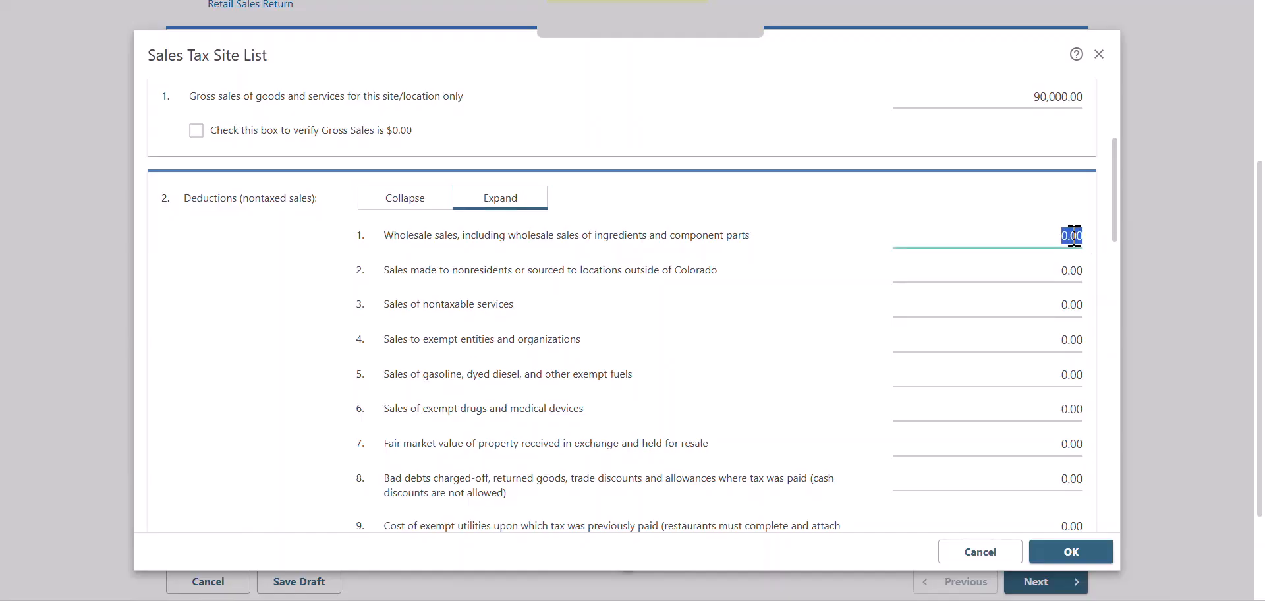
{"action": "type", "text": "1500"}
{"action": "left_click", "coordinate": [1110, 267]}
Step: Enter 1000 as the other exempt sales deduction with the explanation "An explanation is required."
{"action": "scroll", "coordinate": [1119, 239], "scroll_direction": "down", "scroll_amount": 2}
{"action": "left_click_drag", "start_coordinate": [1118, 240], "coordinate": [1116, 307]}
{"action": "left_click", "coordinate": [1060, 363]}
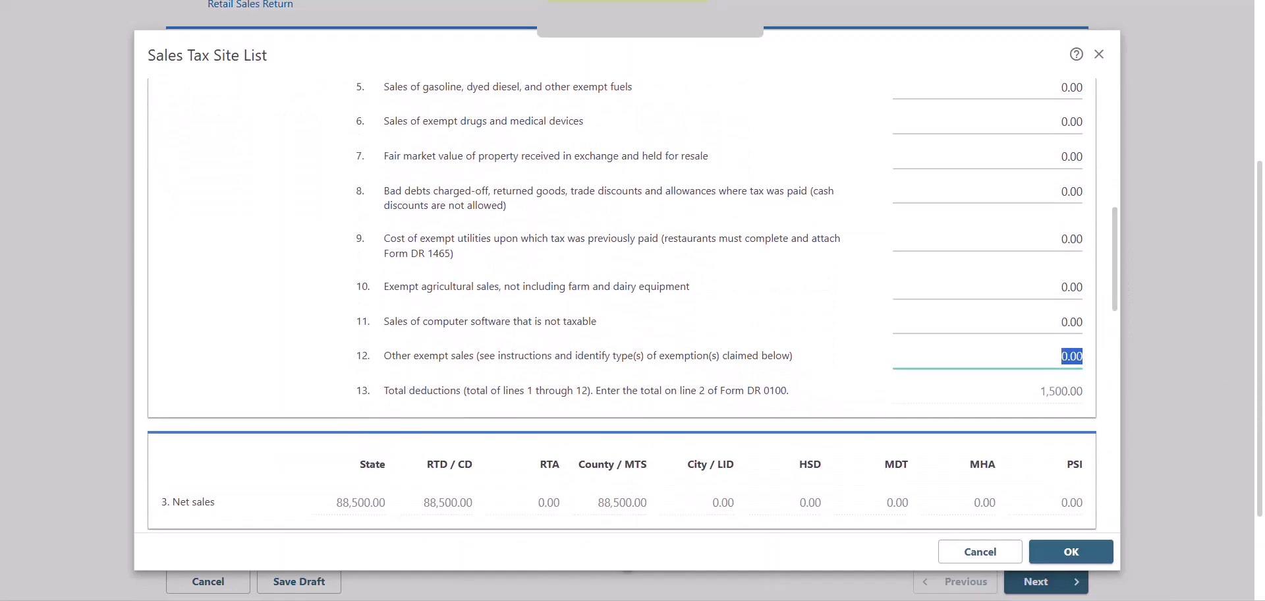
{"action": "type", "text": "1000"}
{"action": "left_click", "coordinate": [1109, 373]}
{"action": "left_click", "coordinate": [1037, 393]}
{"action": "type", "text": "An "}
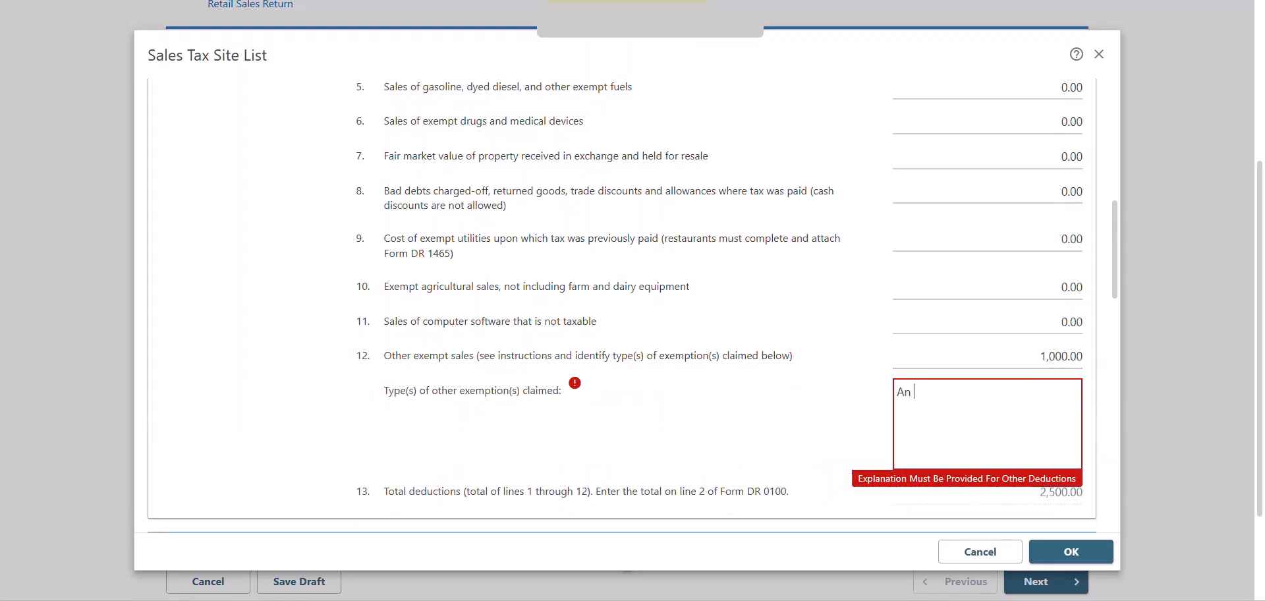
{"action": "type", "text": "explanation is required."}
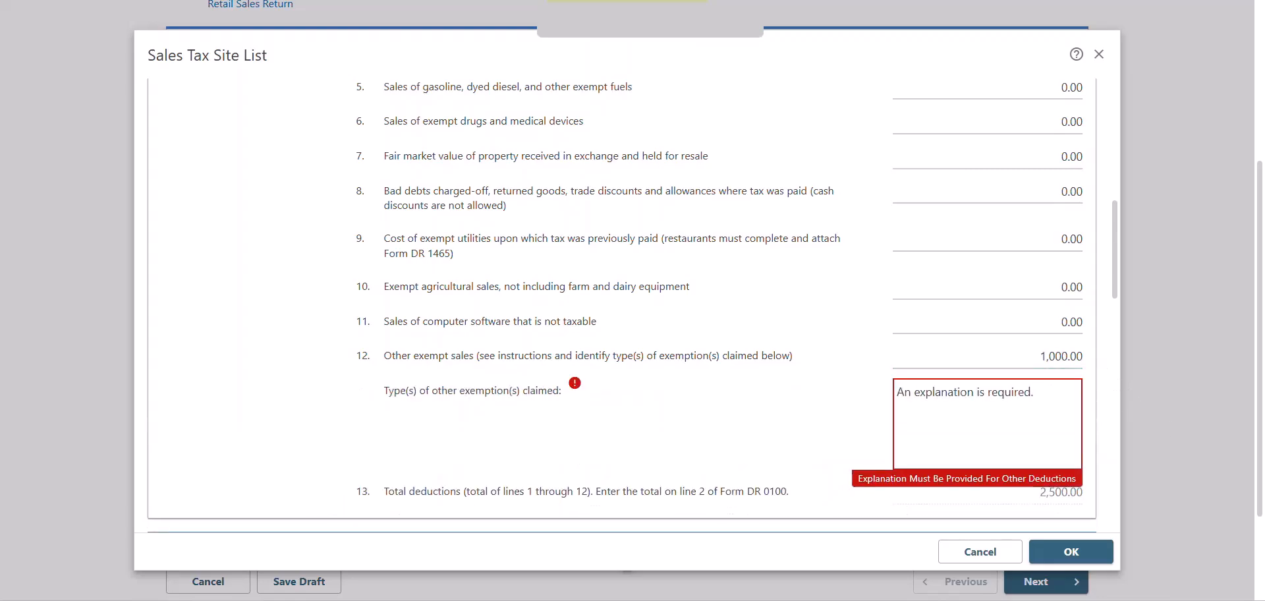
{"action": "left_click", "coordinate": [1105, 373]}
Step: Expand the exemptions and enter 500 for domestic food sales under both State and RTD / CD
{"action": "left_click_drag", "start_coordinate": [1116, 286], "coordinate": [1118, 371]}
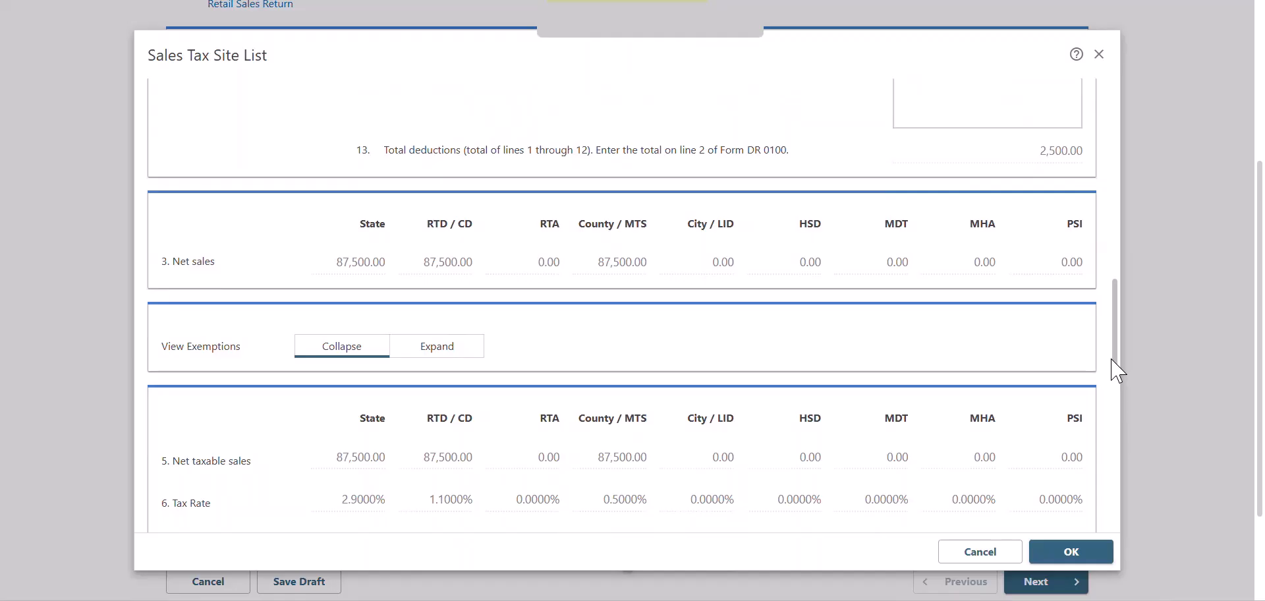
{"action": "left_click_drag", "start_coordinate": [1113, 360], "coordinate": [1113, 385]}
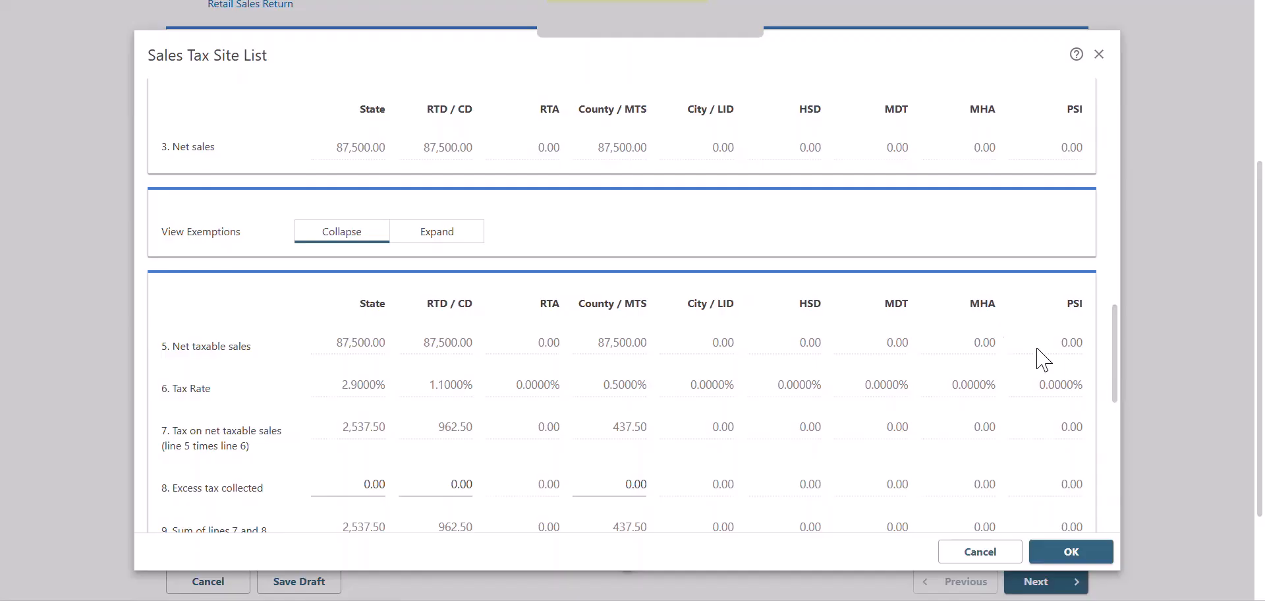
{"action": "left_click", "coordinate": [417, 247]}
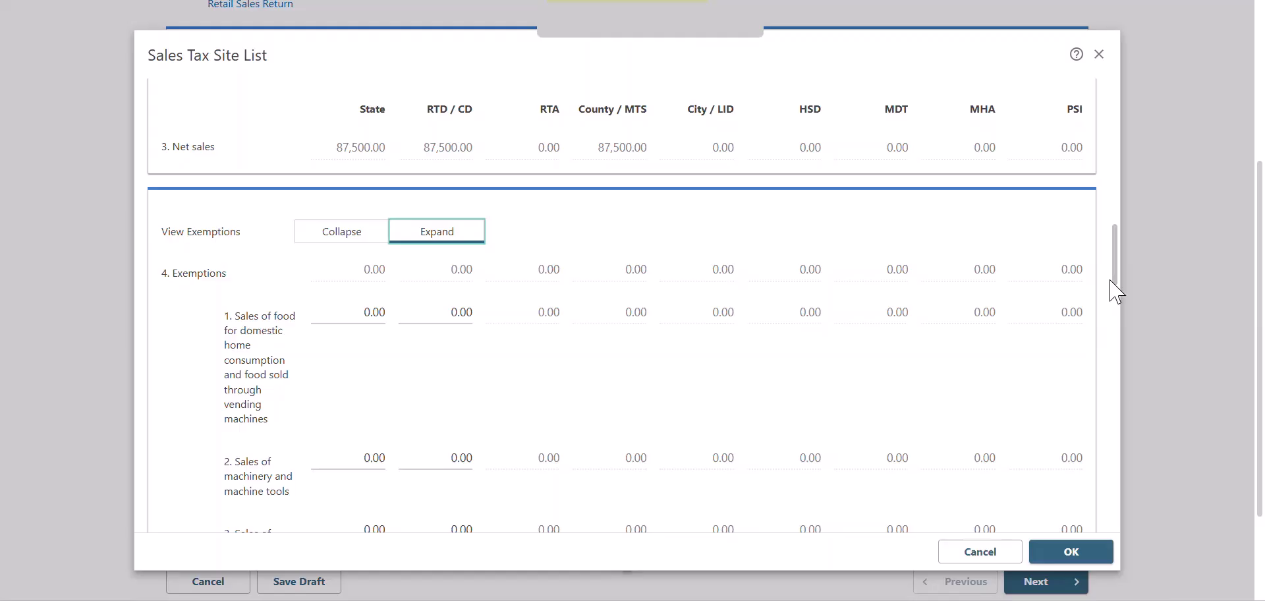
{"action": "left_click", "coordinate": [342, 311]}
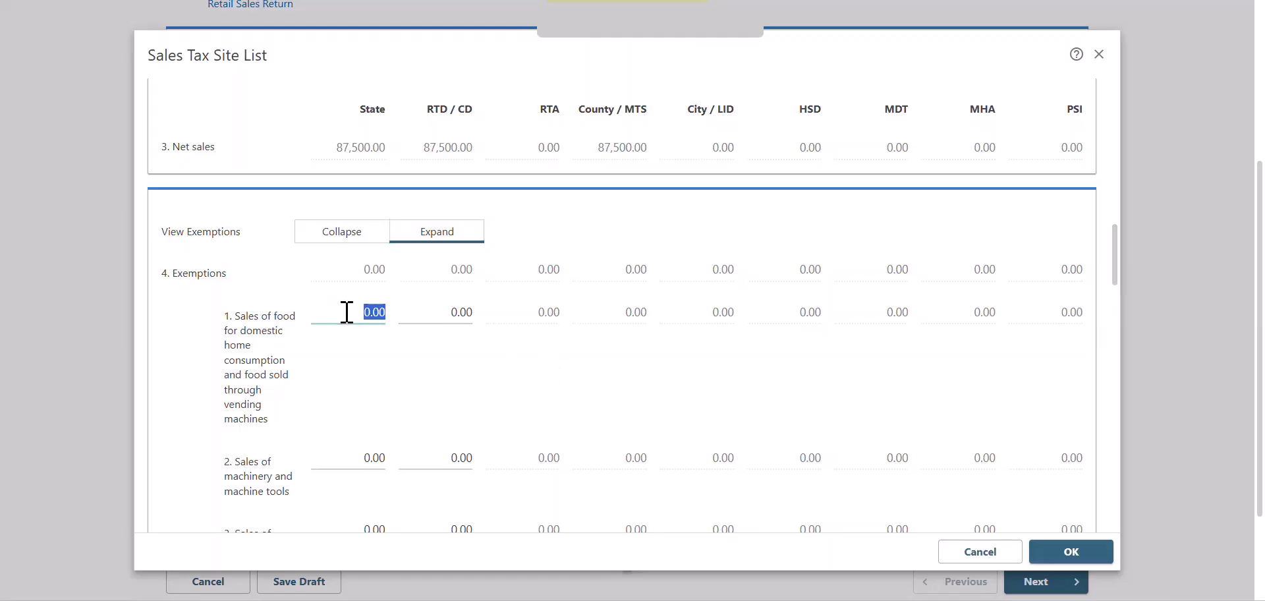
{"action": "type", "text": "500"}
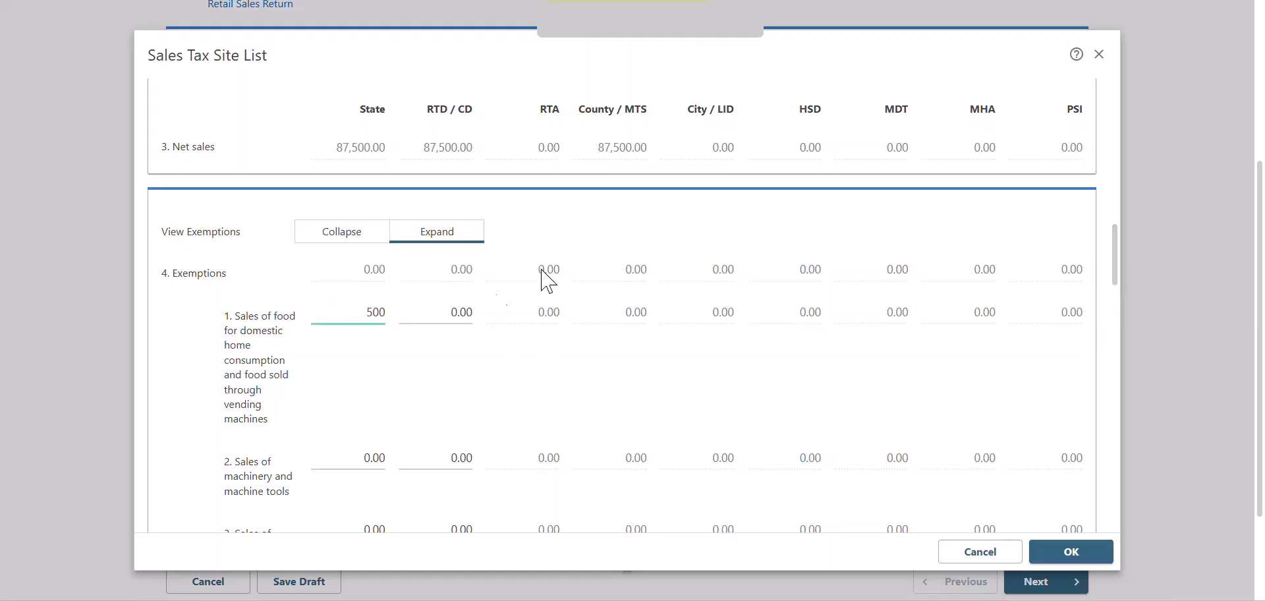
{"action": "key", "text": "Tab"}
{"action": "type", "text": "500"}
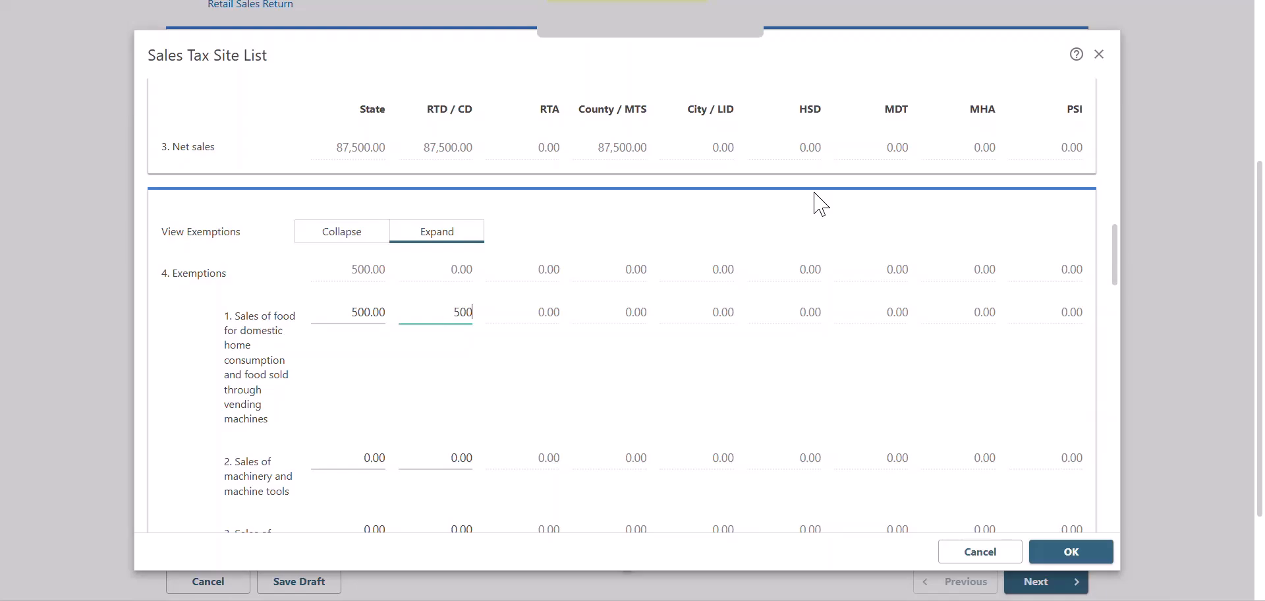
{"action": "key", "text": "Tab"}
Step: Enter 500 of other exempt sales exemptions for State, RTD / CD and County / MTS, with the explanation "An explanation is required."
{"action": "left_click", "coordinate": [1117, 267]}
{"action": "left_click_drag", "start_coordinate": [1116, 267], "coordinate": [1114, 405]}
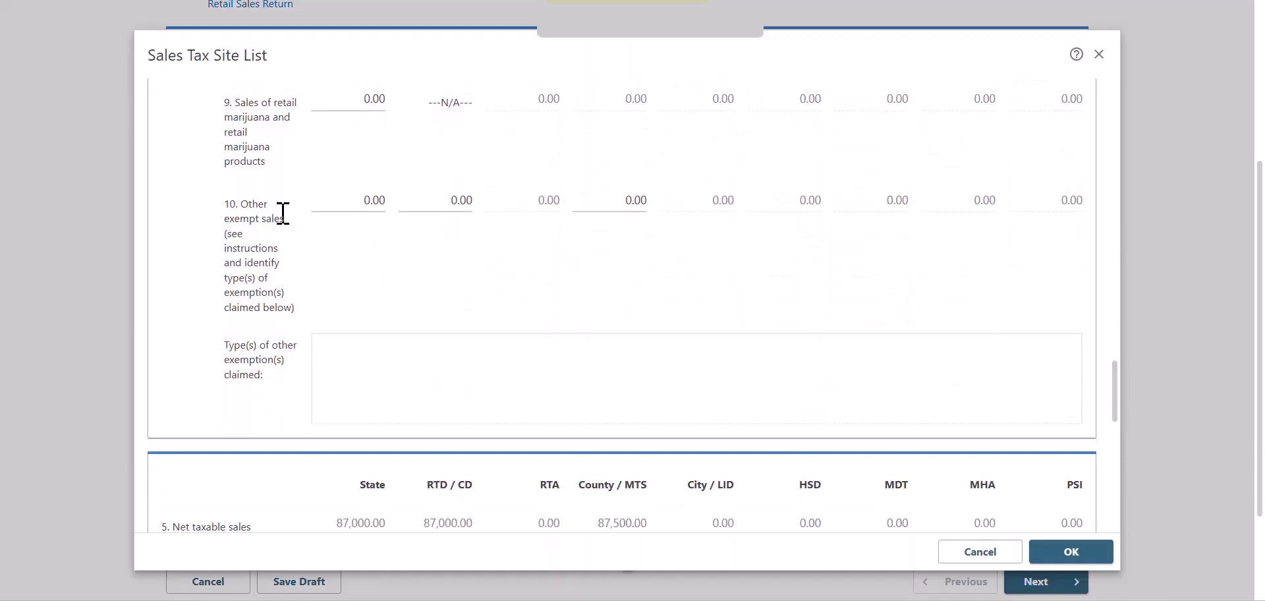
{"action": "left_click", "coordinate": [371, 202]}
{"action": "type", "text": "500"}
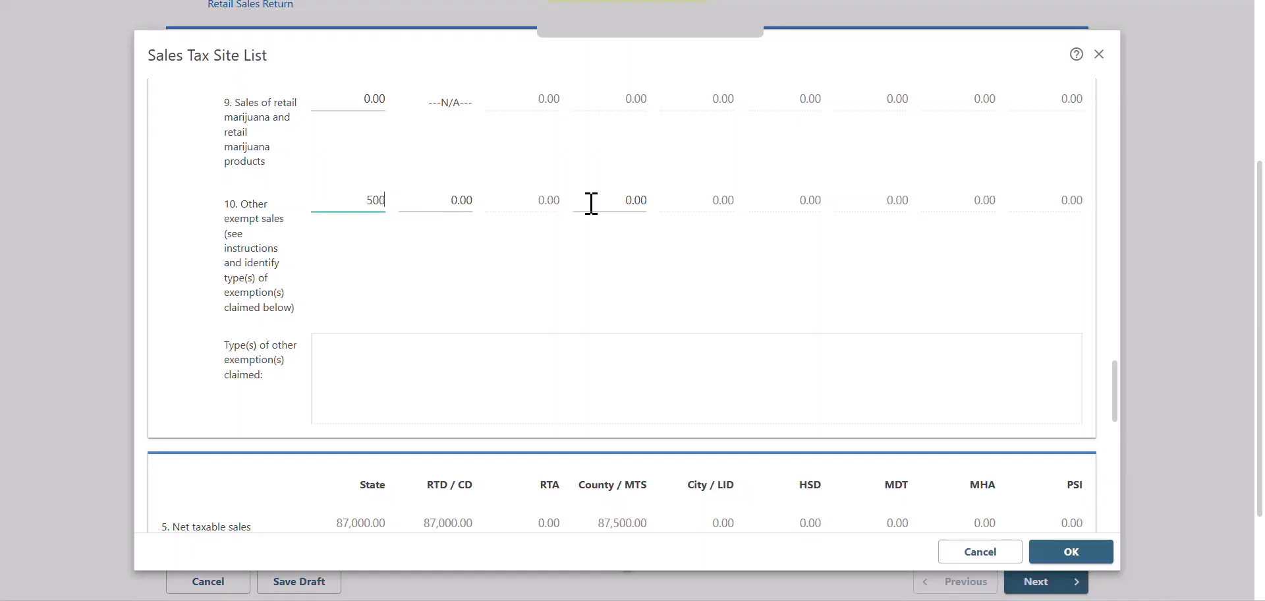
{"action": "key", "text": "Tab"}
{"action": "type", "text": "500"}
{"action": "key", "text": "Tab"}
{"action": "type", "text": "500"}
{"action": "key", "text": "Tab"}
{"action": "type", "text": "An"}
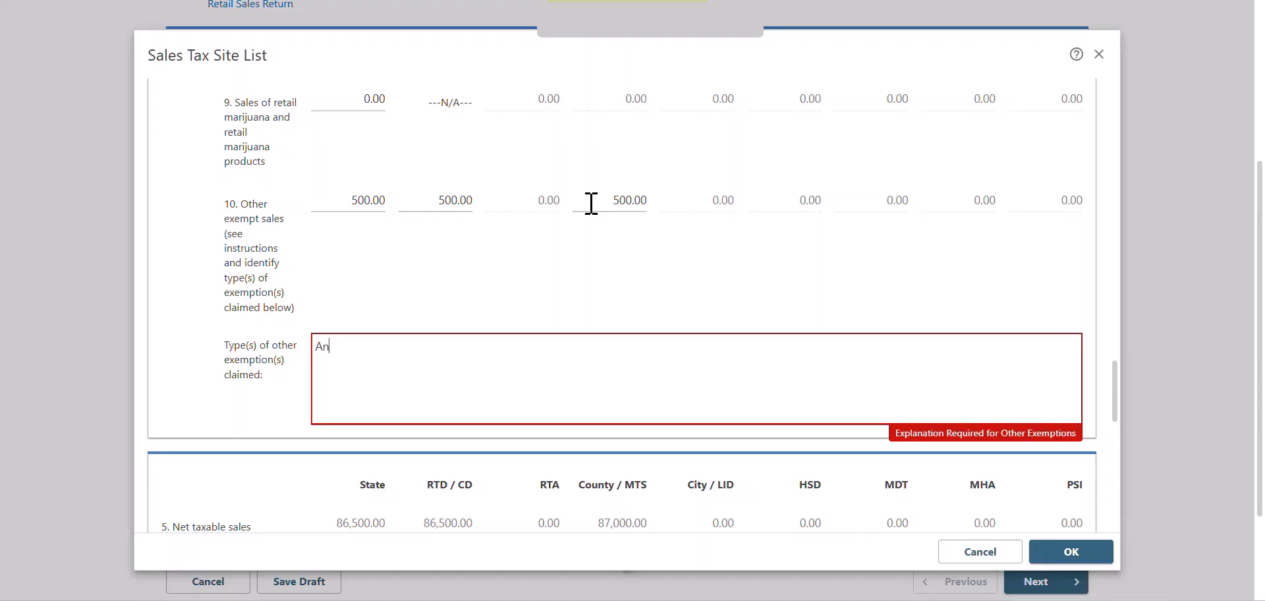
{"action": "type", "text": " explanation is required."}
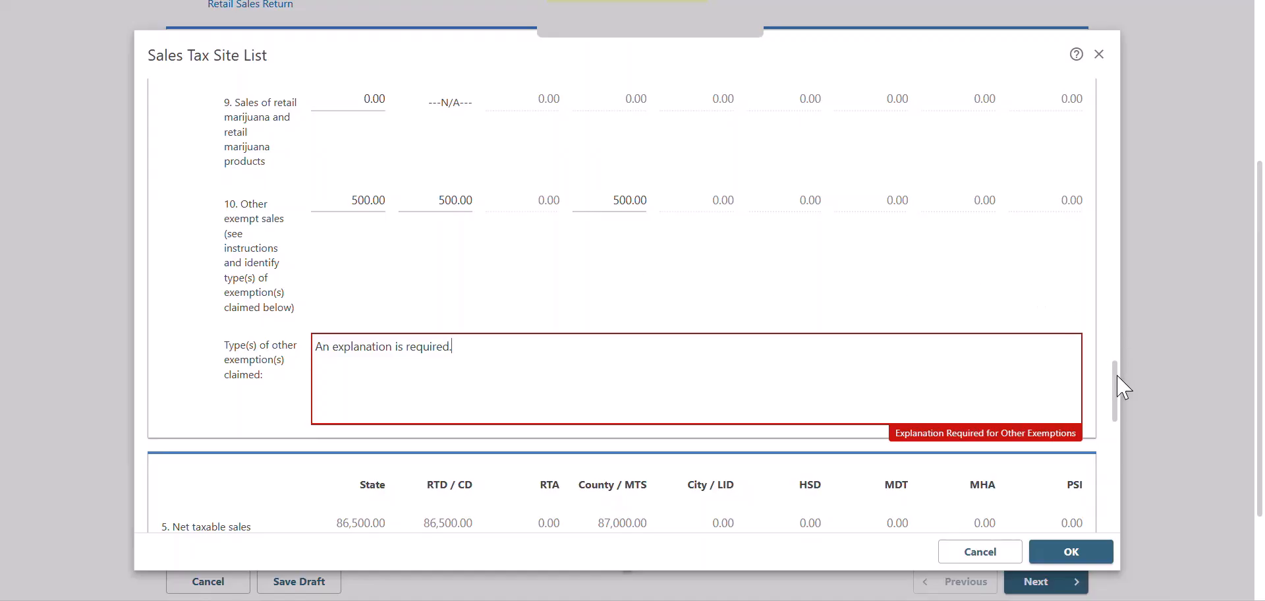
Step: Review the Lakewood site's tax, service fee, credit, penalty, interest and balance due lines and accept the site's return
{"action": "scroll", "coordinate": [1099, 356], "scroll_direction": "down", "scroll_amount": 1}
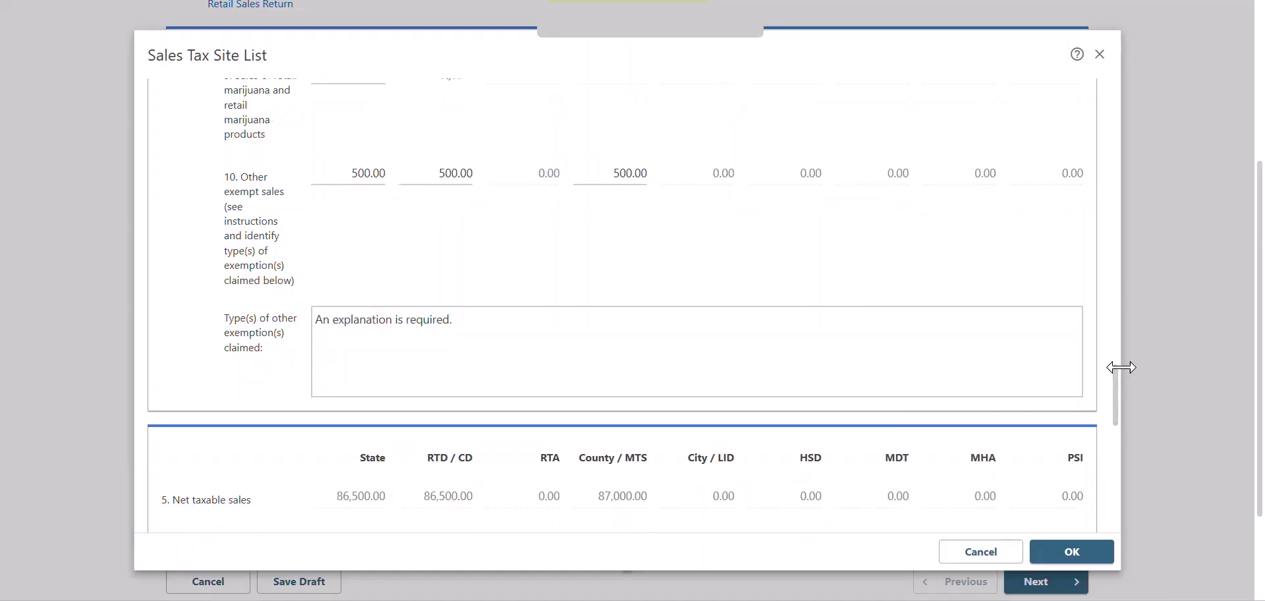
{"action": "left_click_drag", "start_coordinate": [1122, 407], "coordinate": [1122, 455]}
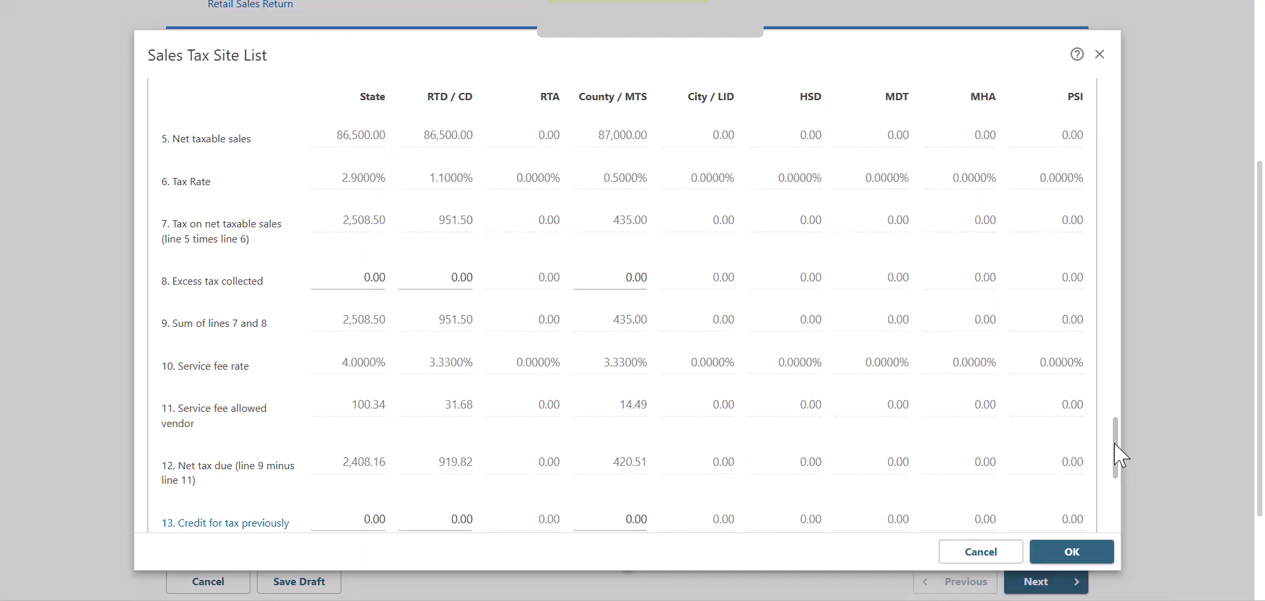
{"action": "left_click_drag", "start_coordinate": [1122, 455], "coordinate": [1122, 491]}
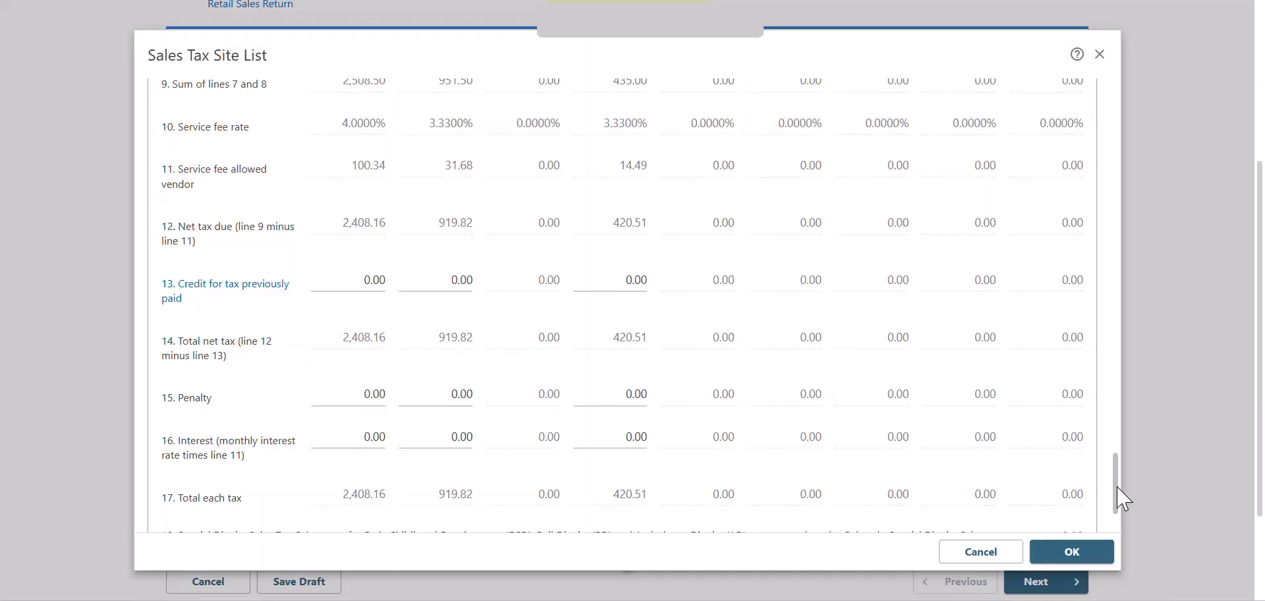
{"action": "left_click_drag", "start_coordinate": [1119, 489], "coordinate": [1119, 498]}
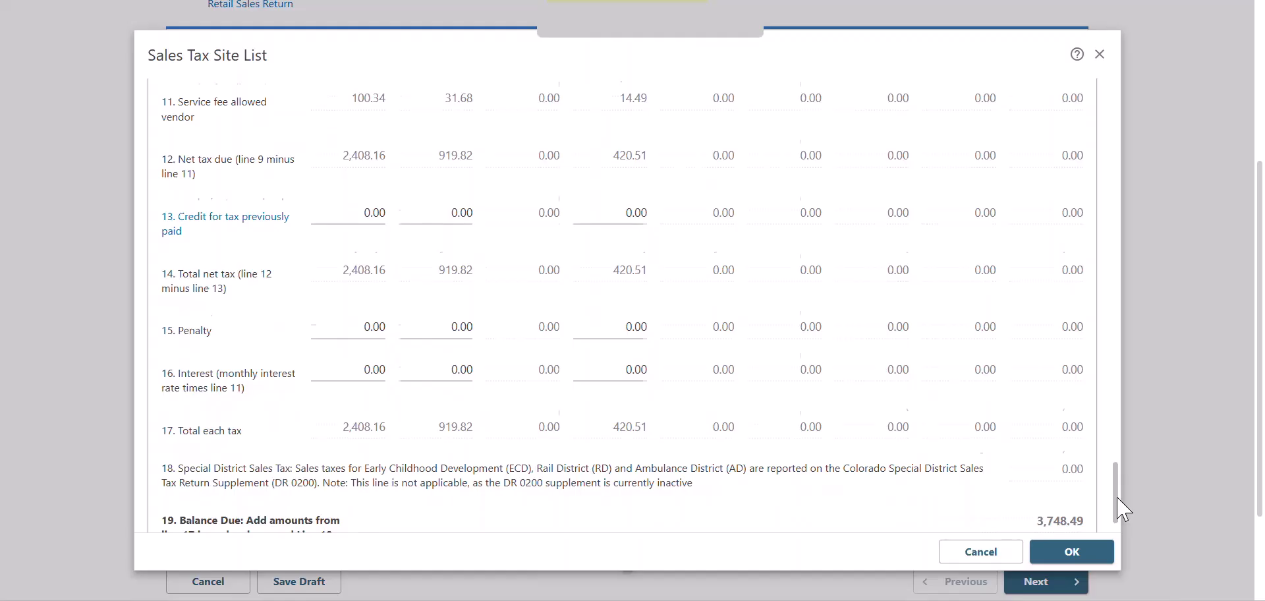
{"action": "scroll", "coordinate": [1124, 509], "scroll_direction": "down", "scroll_amount": 1}
{"action": "left_click", "coordinate": [1102, 554]}
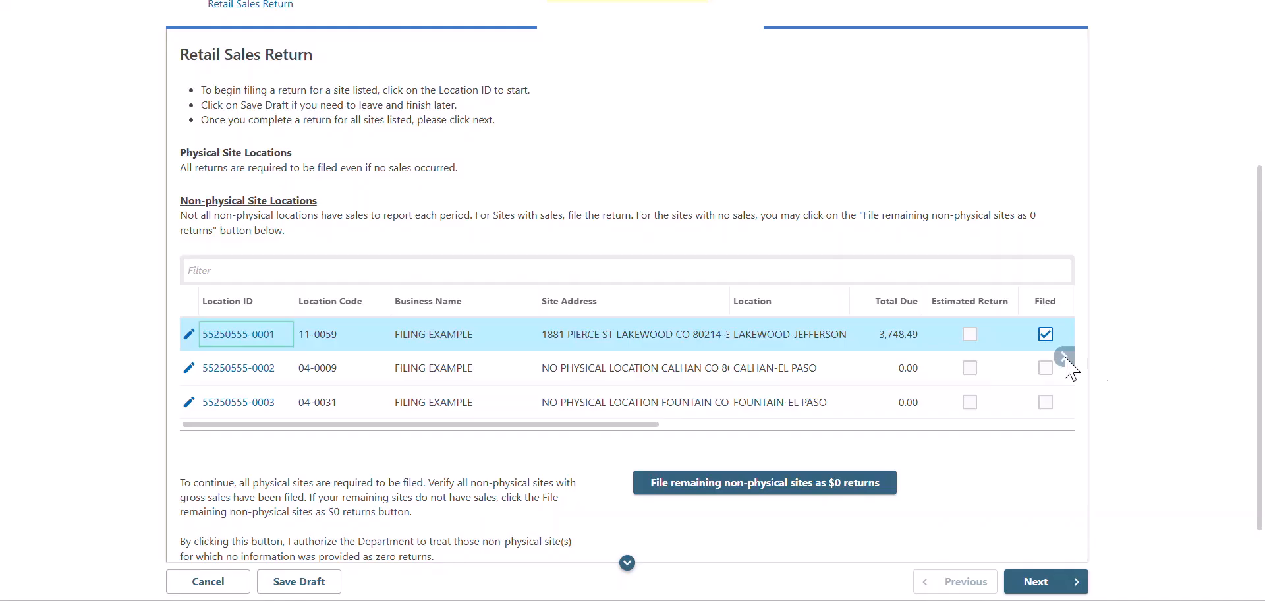
Step: Open the non-physical CALHAN-EL PASO site and enter gross sales of 1500
{"action": "left_click", "coordinate": [289, 381]}
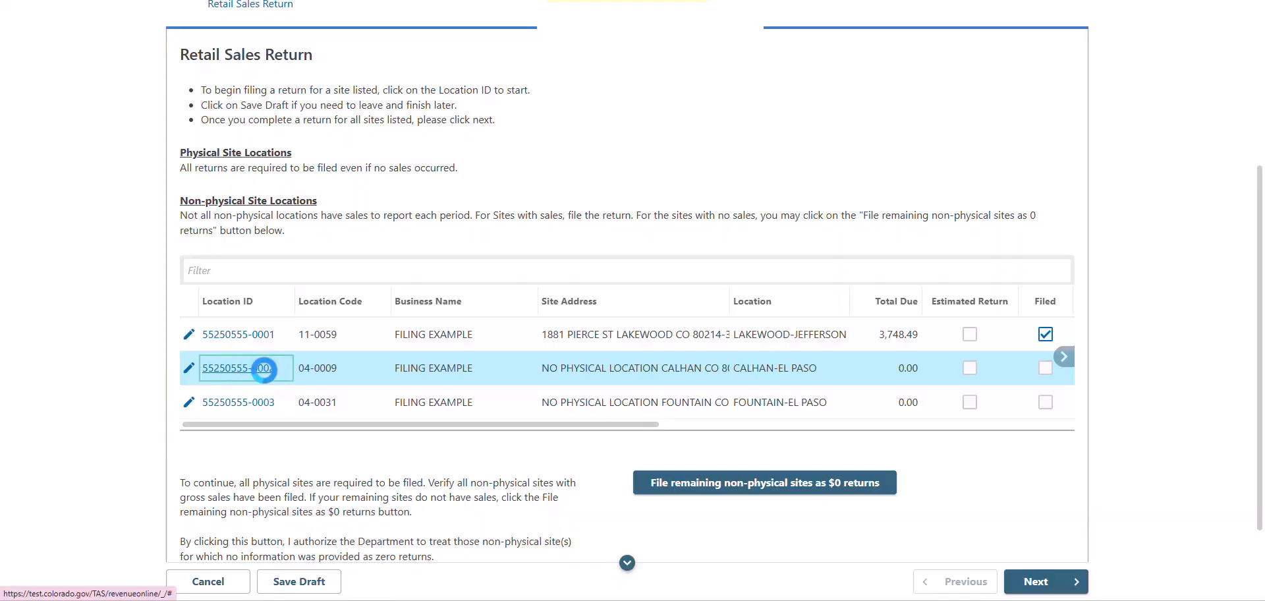
{"action": "left_click", "coordinate": [260, 370]}
{"action": "type", "text": "1,500"}
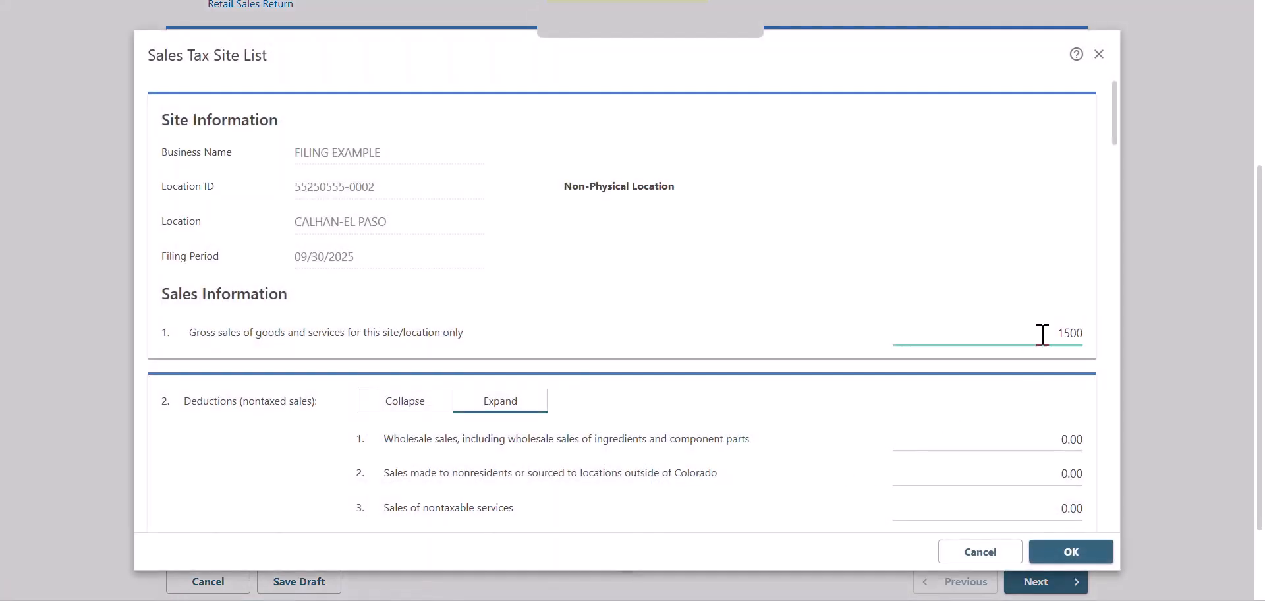
{"action": "left_click", "coordinate": [1109, 344]}
Step: Collapse the deductions and exemptions sections of the Calhan site's return
{"action": "scroll", "coordinate": [1119, 130], "scroll_direction": "down", "scroll_amount": 1}
{"action": "scroll", "coordinate": [1119, 130], "scroll_direction": "down", "scroll_amount": 3}
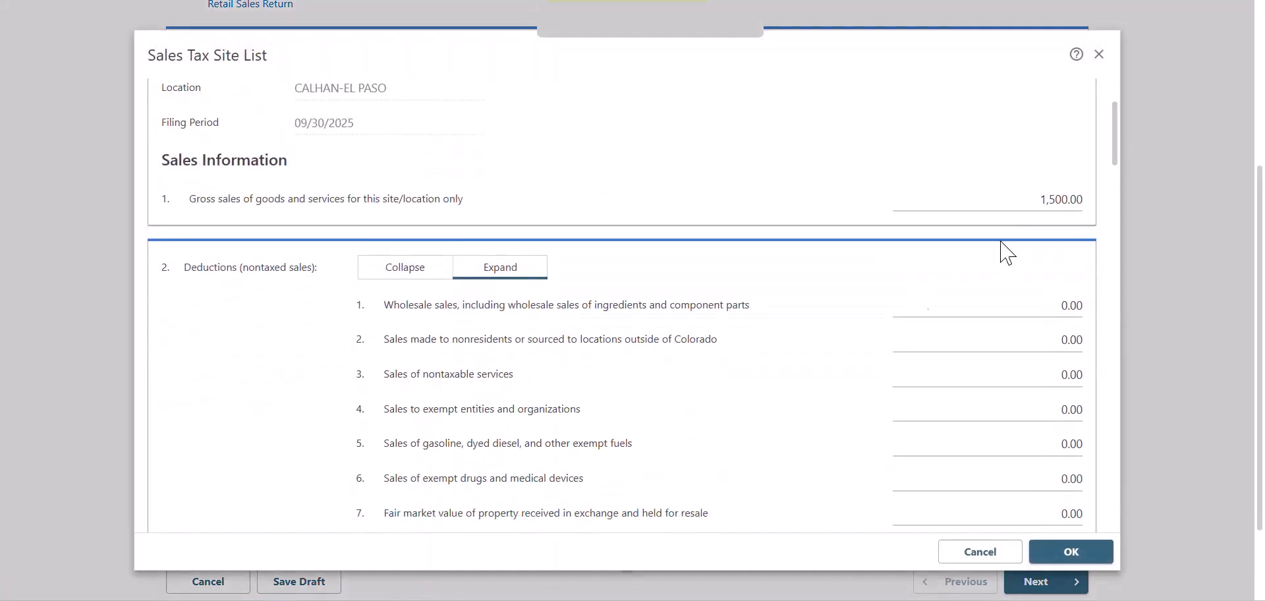
{"action": "left_click", "coordinate": [432, 275]}
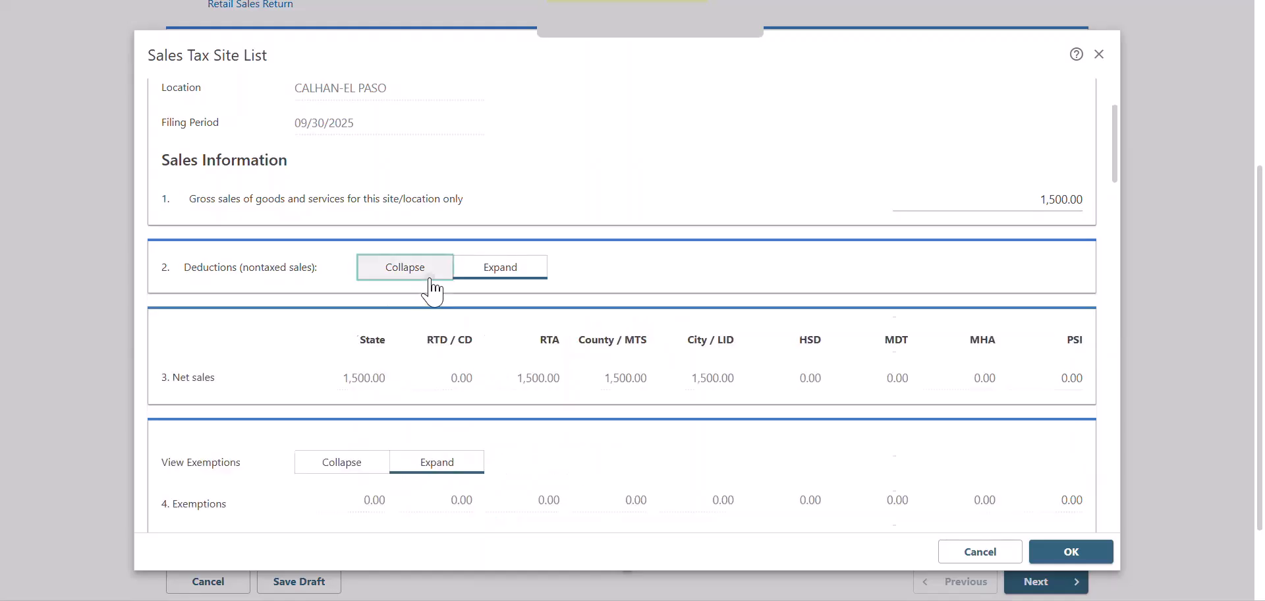
{"action": "left_click_drag", "start_coordinate": [1117, 185], "coordinate": [1113, 208]}
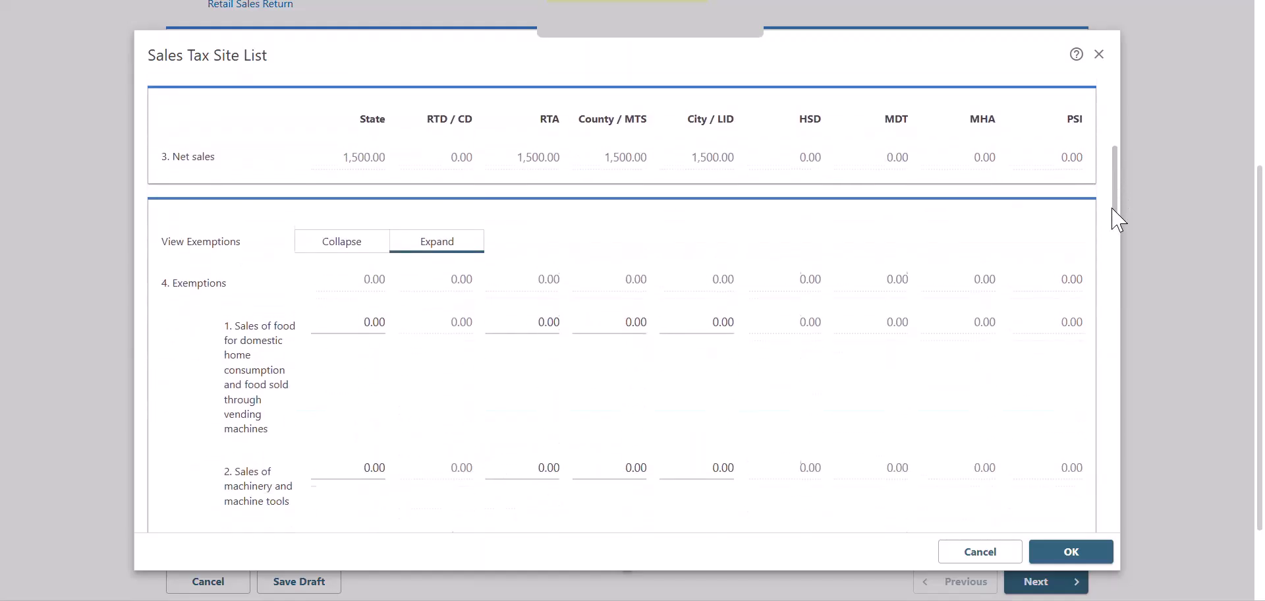
{"action": "scroll", "coordinate": [1118, 218], "scroll_direction": "down", "scroll_amount": 2}
{"action": "left_click", "coordinate": [350, 210]}
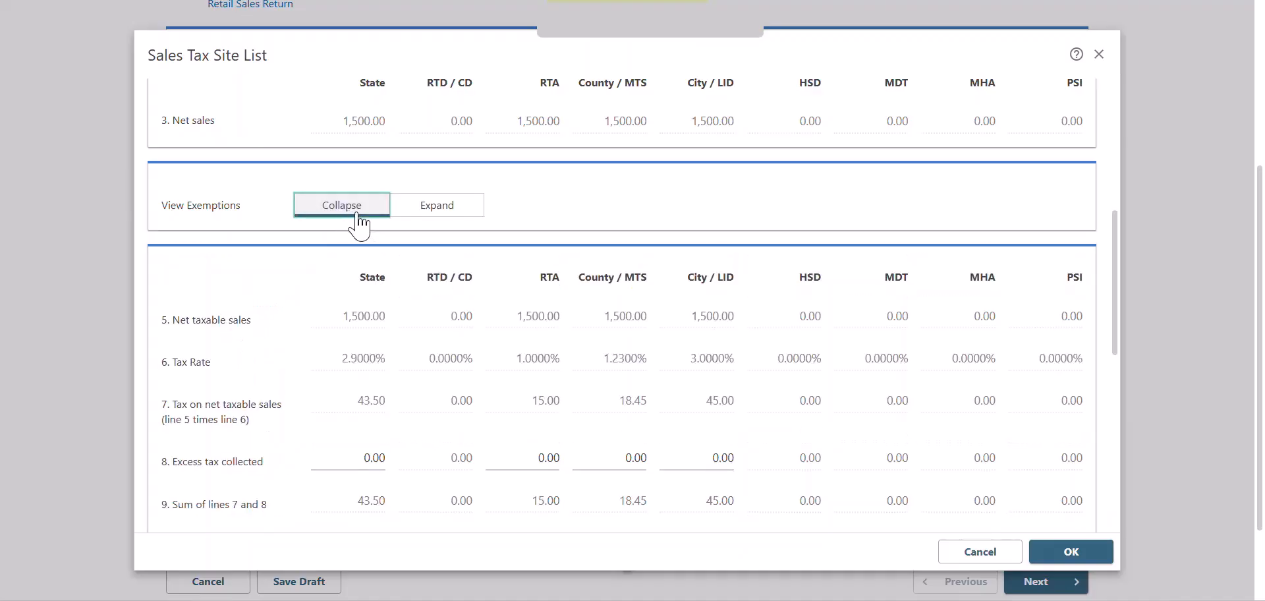
Step: Accept the Calhan site's return and file the remaining non-physical sites as $0 returns
{"action": "left_click_drag", "start_coordinate": [1118, 268], "coordinate": [1139, 465]}
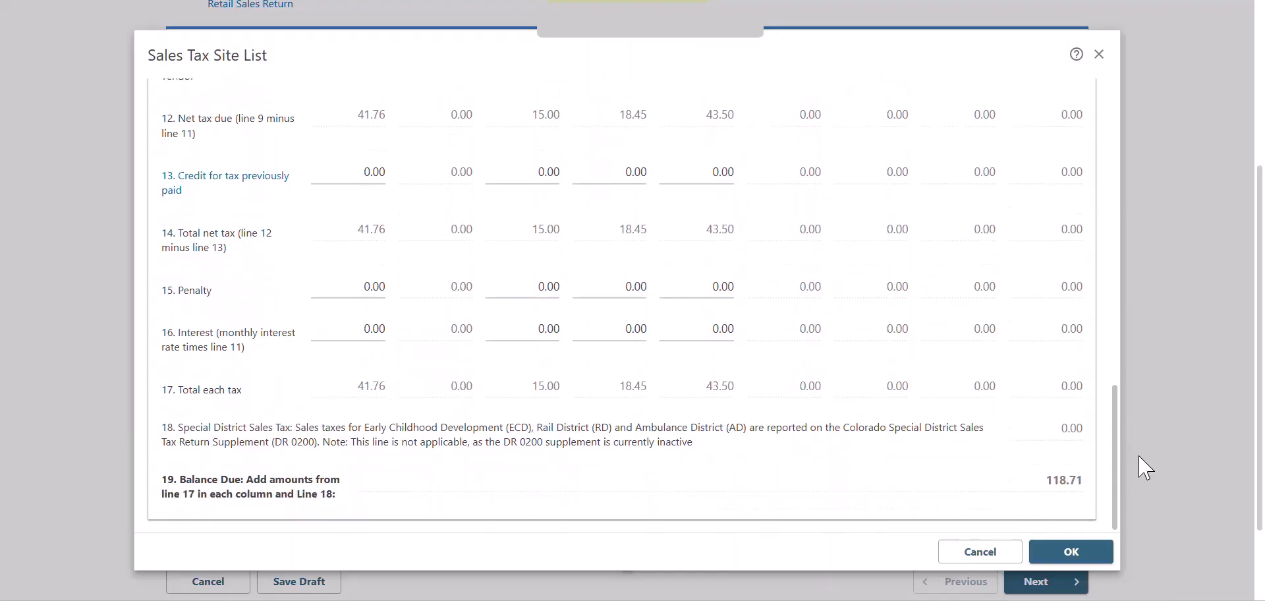
{"action": "left_click", "coordinate": [1071, 553]}
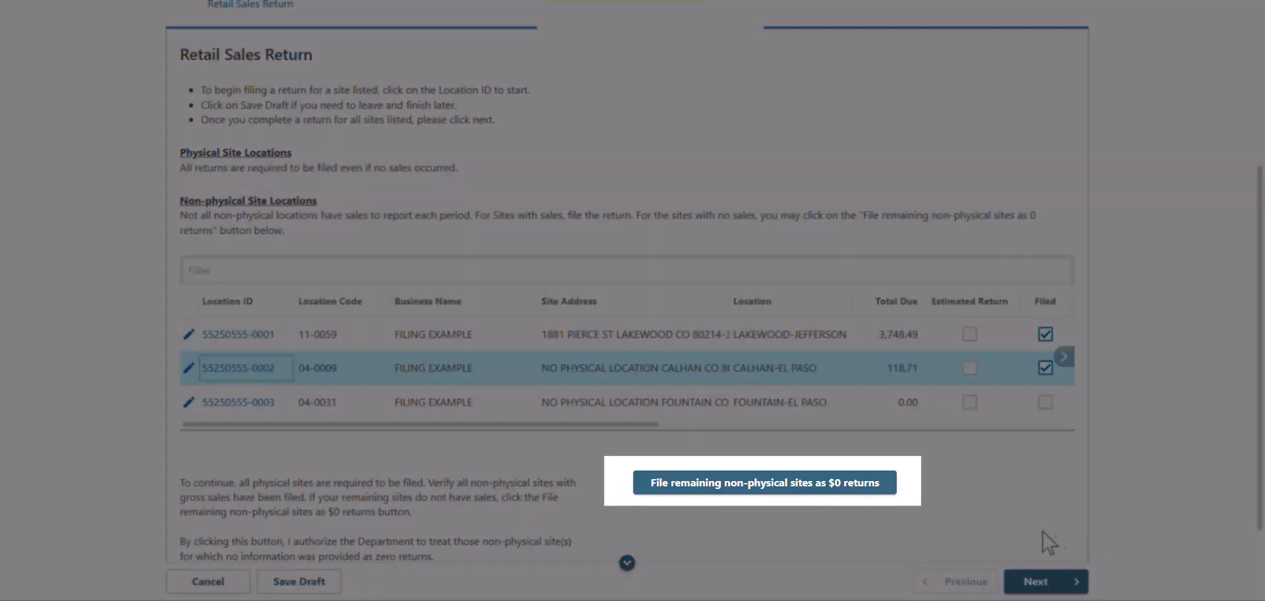
{"action": "left_click", "coordinate": [796, 488]}
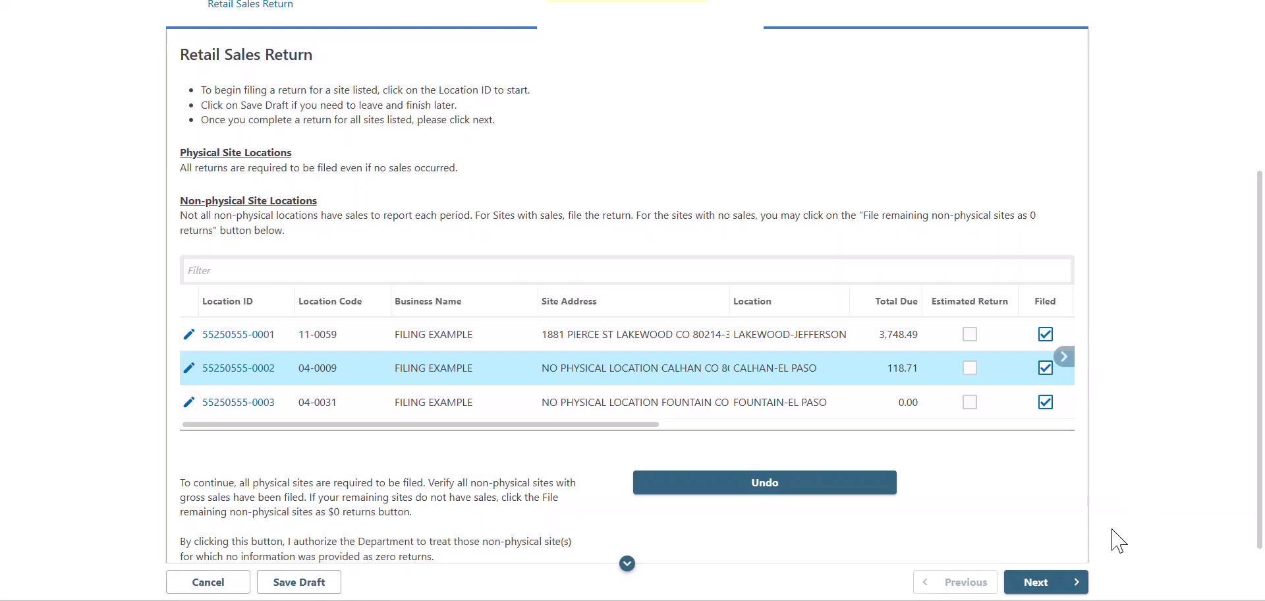
Step: Proceed to the return summary, review the totals for all filed sites and continue to the payment stage
{"action": "left_click", "coordinate": [1038, 582]}
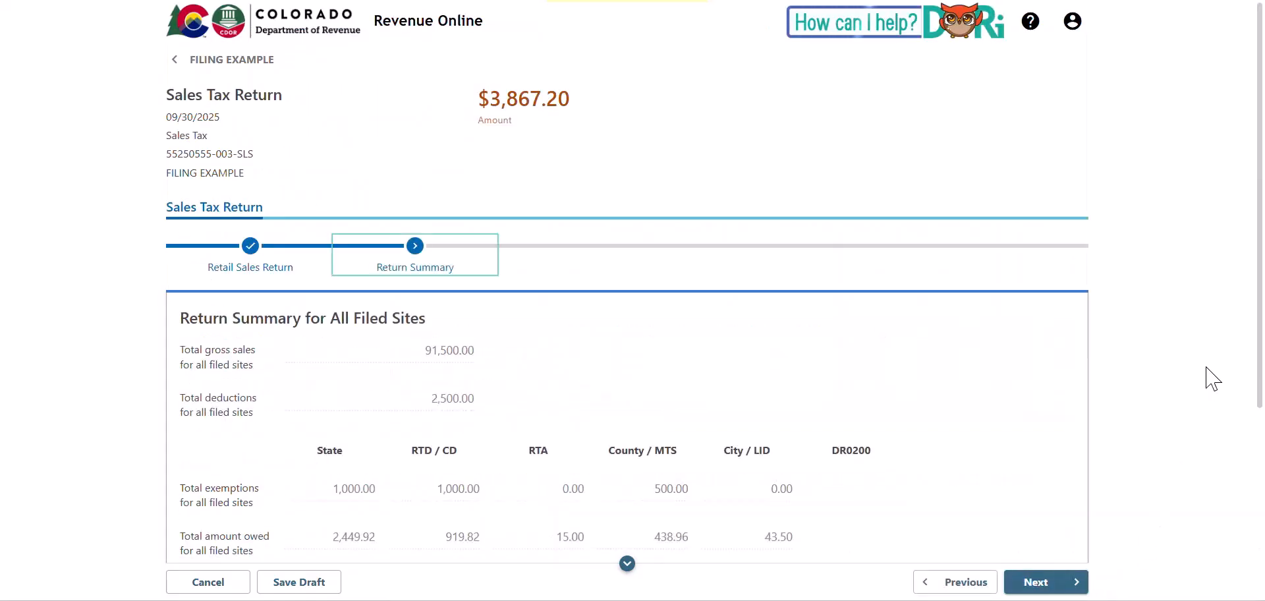
{"action": "scroll", "coordinate": [1261, 280], "scroll_direction": "down", "scroll_amount": 3}
{"action": "left_click_drag", "start_coordinate": [1261, 288], "coordinate": [1261, 373]}
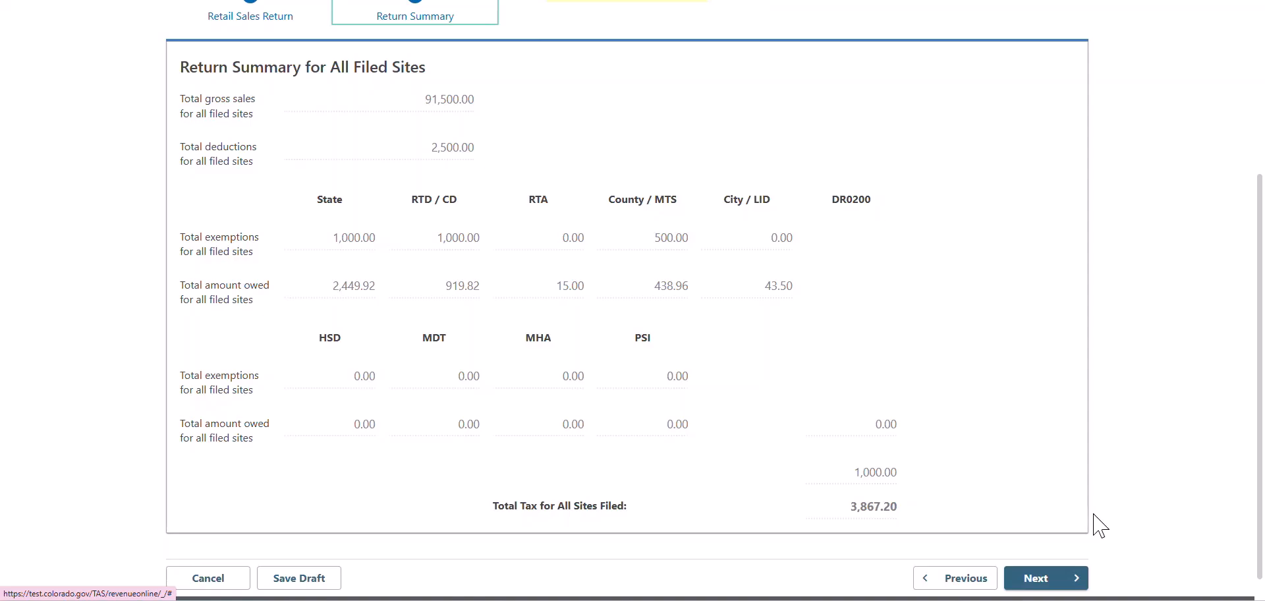
{"action": "left_click", "coordinate": [1043, 586]}
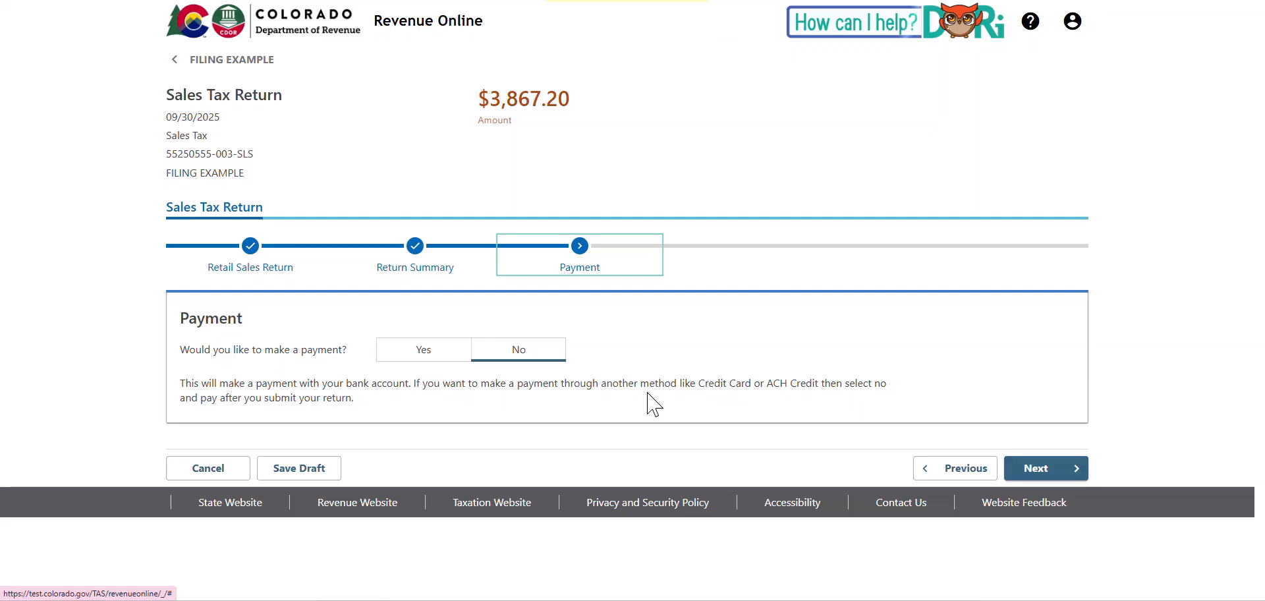
Step: Look over the bank payment form, decline making a payment with the return and continue to the return confirmation
{"action": "left_click", "coordinate": [444, 359]}
{"action": "scroll", "coordinate": [1153, 340], "scroll_direction": "down", "scroll_amount": 5}
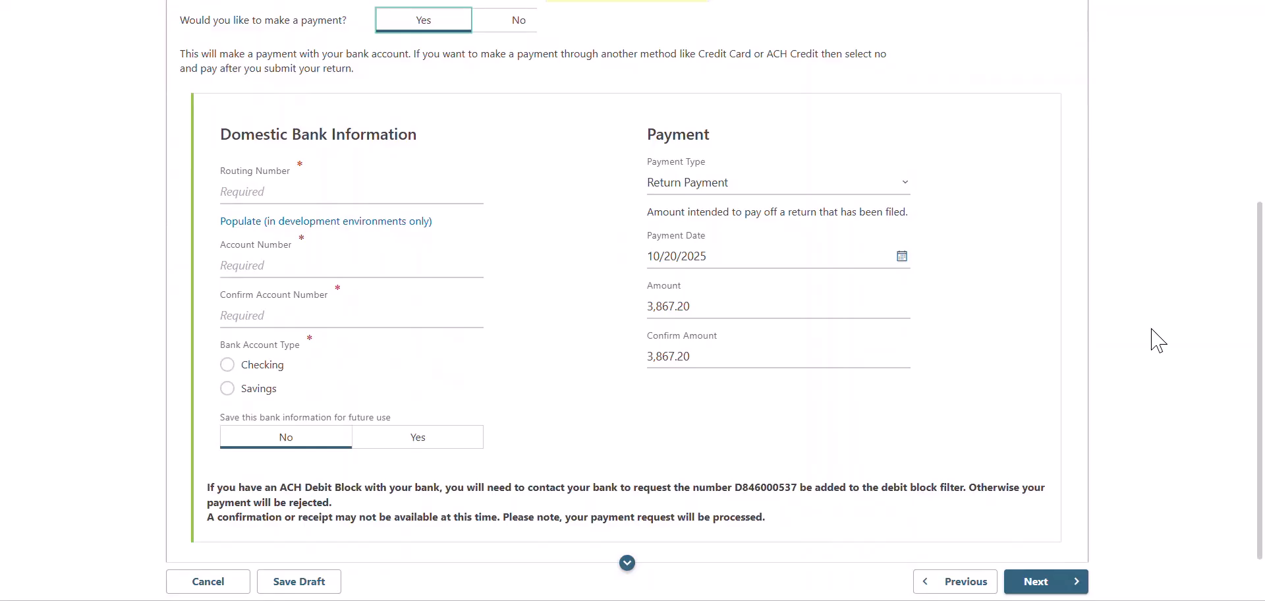
{"action": "scroll", "coordinate": [1158, 341], "scroll_direction": "up", "scroll_amount": 3}
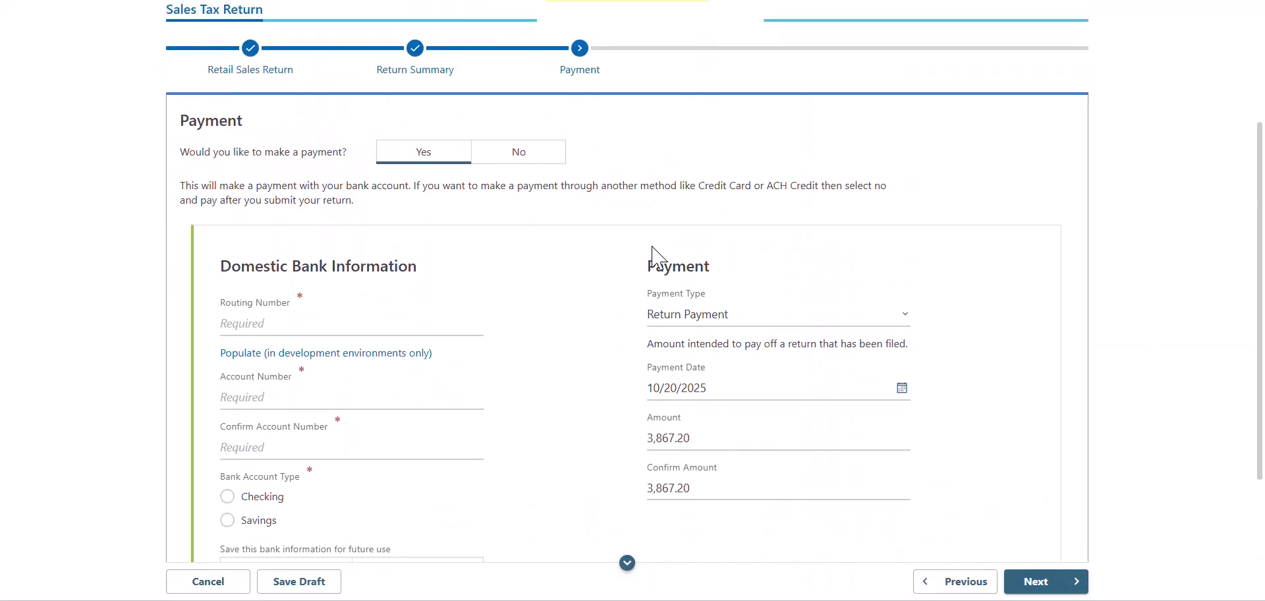
{"action": "left_click", "coordinate": [519, 155]}
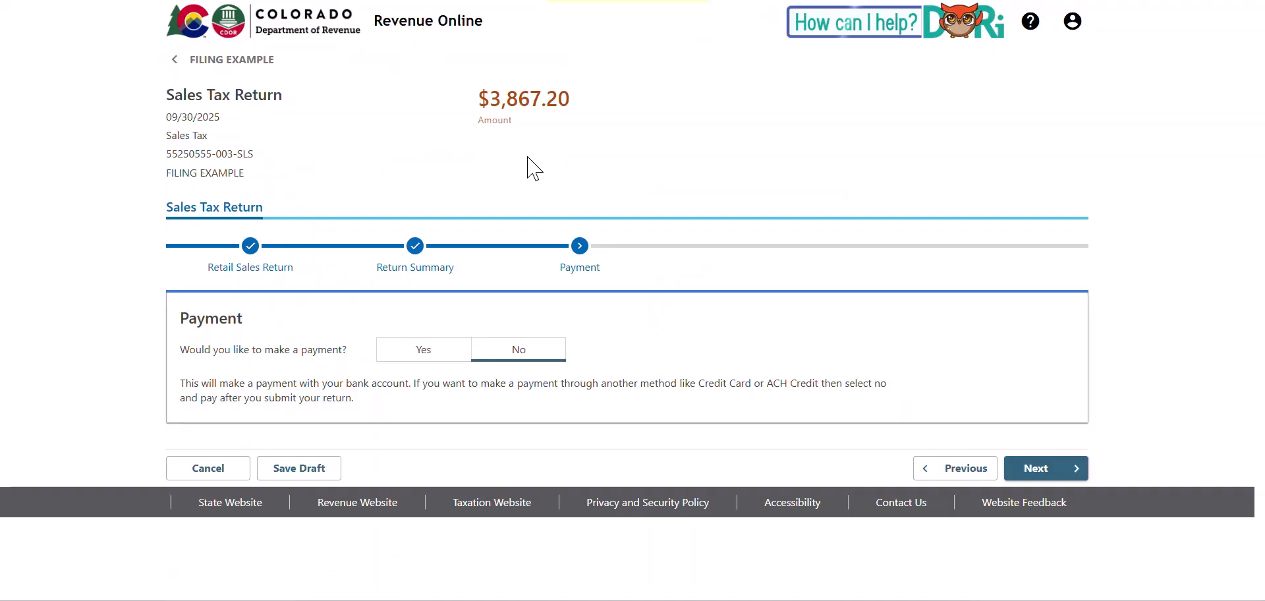
{"action": "left_click", "coordinate": [1053, 475]}
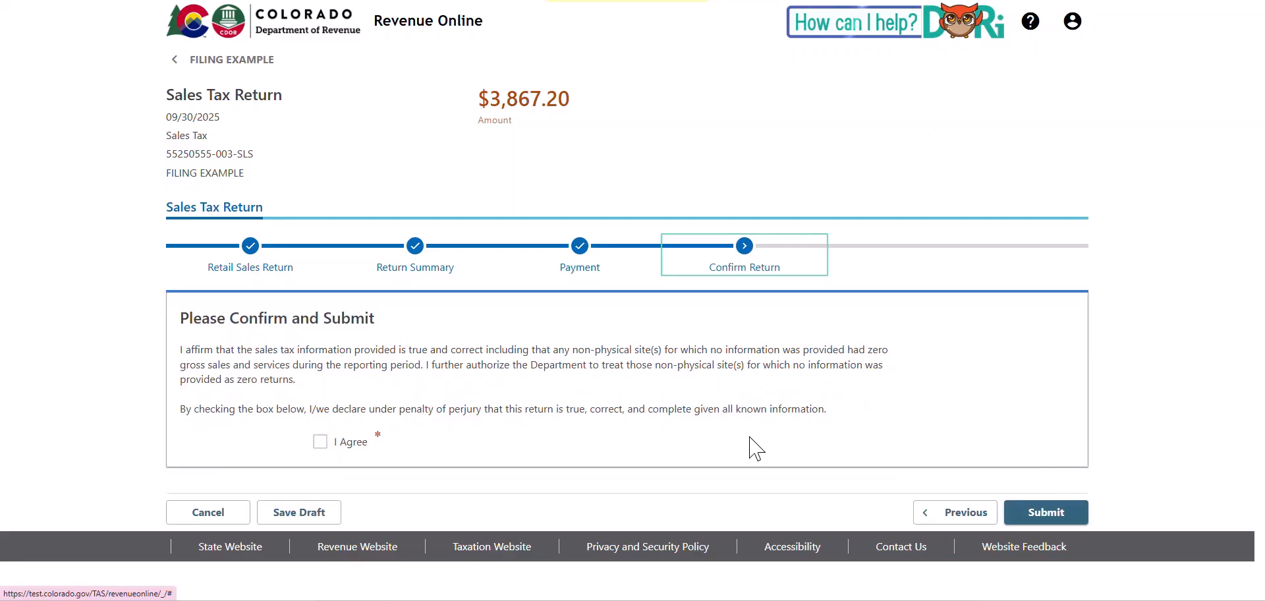
Step: Agree to the perjury declaration and submit the sales tax return, entering the account password to authorize it
{"action": "left_click", "coordinate": [321, 442]}
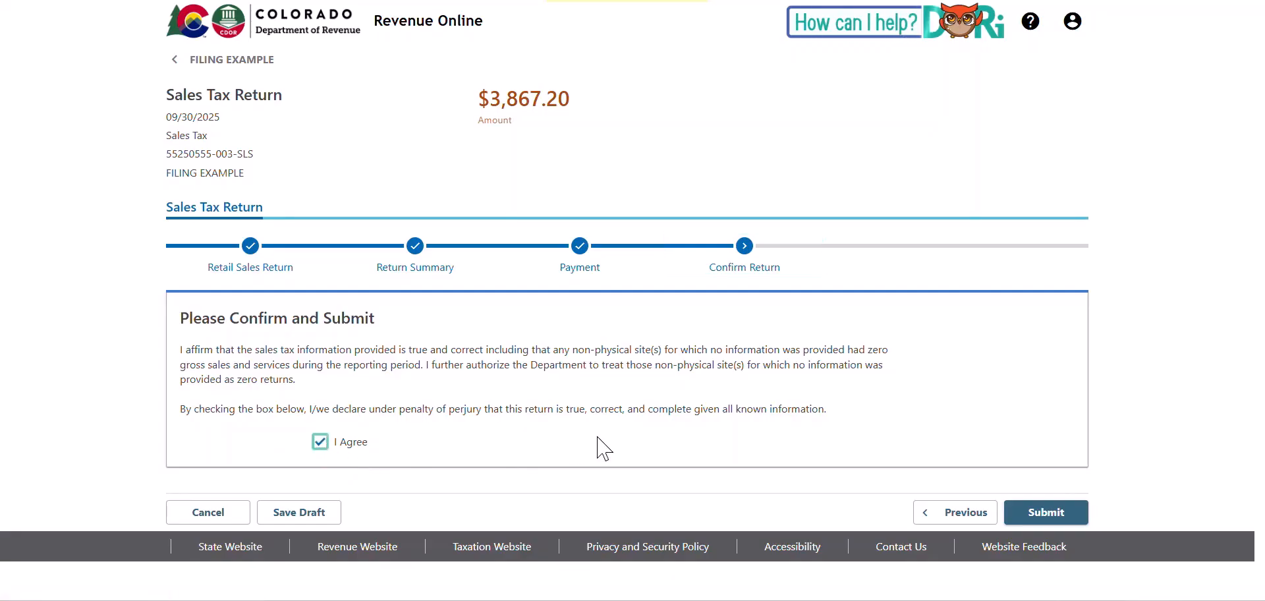
{"action": "left_click", "coordinate": [1059, 512]}
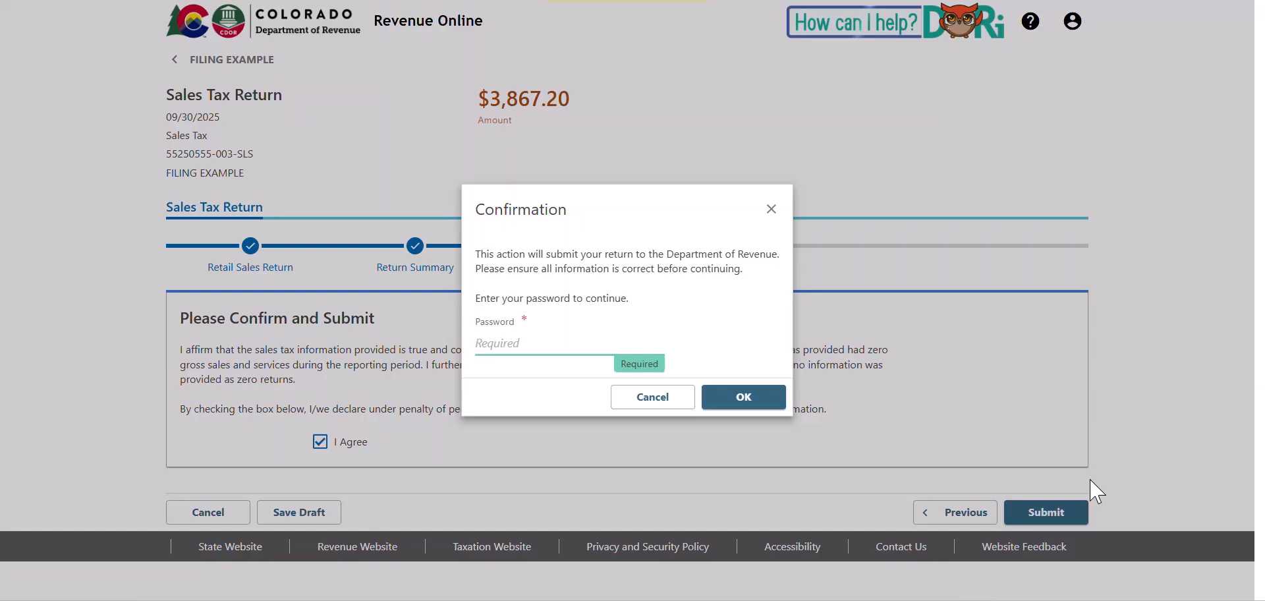
{"action": "type", "text": "••••••••••"}
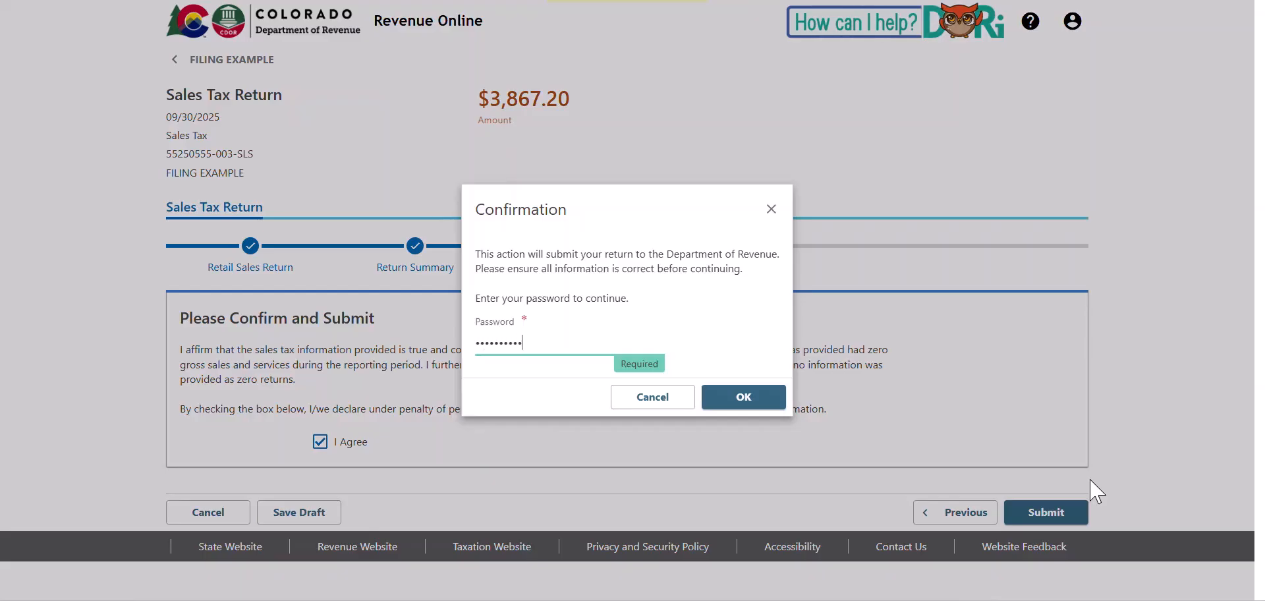
{"action": "left_click", "coordinate": [763, 401]}
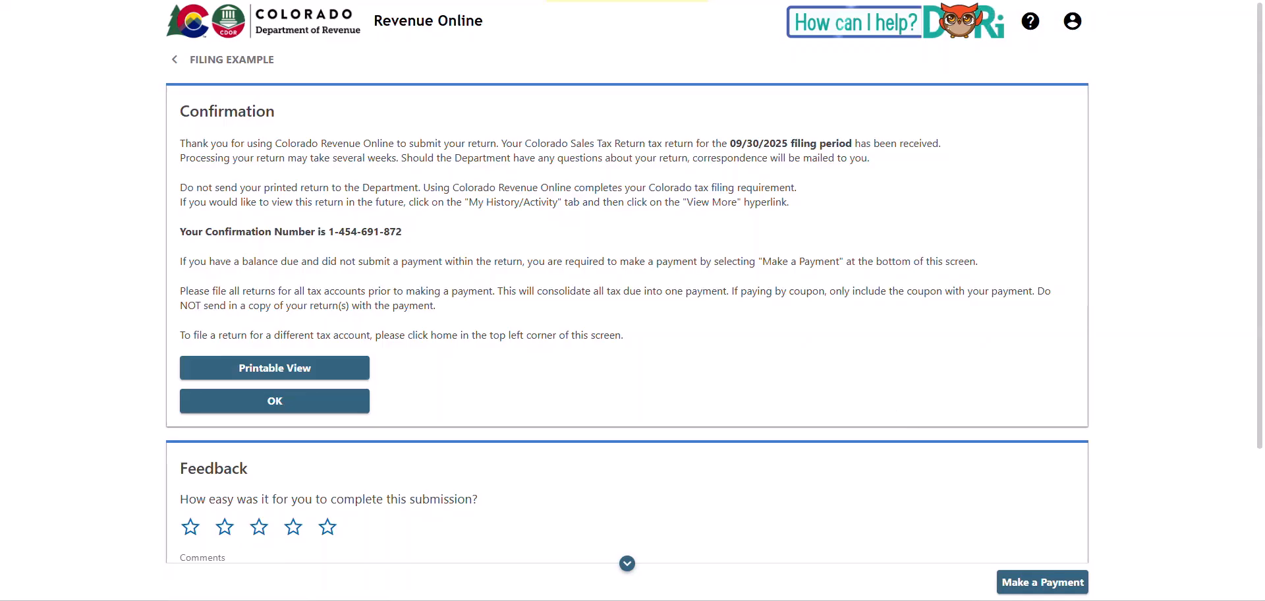
Step: Examine the payment form for the submitted return and the list of other payment methods such as card, E-Check and cryptocurrency
{"action": "left_click", "coordinate": [1033, 585]}
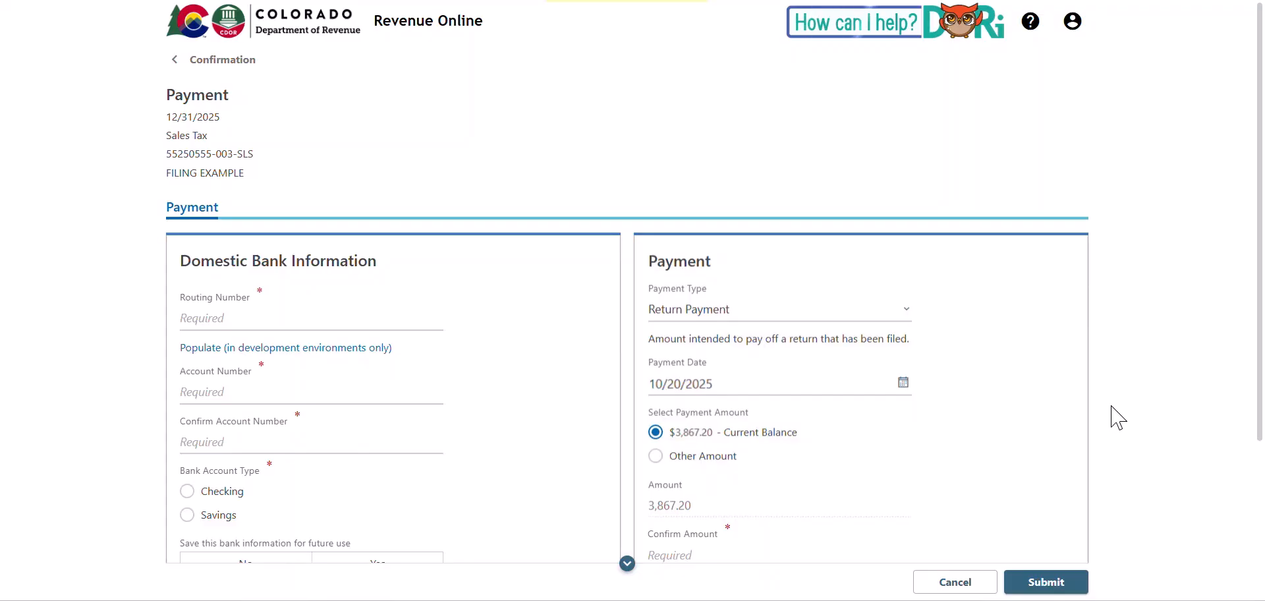
{"action": "scroll", "coordinate": [1114, 418], "scroll_direction": "down", "scroll_amount": 3}
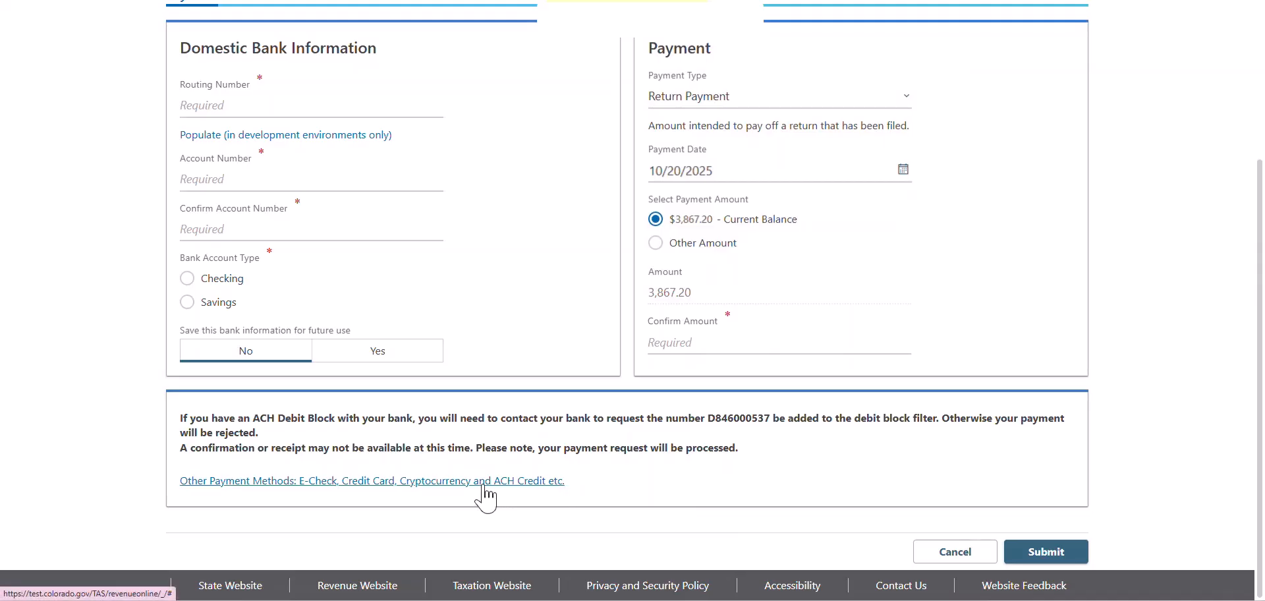
{"action": "left_click", "coordinate": [485, 485]}
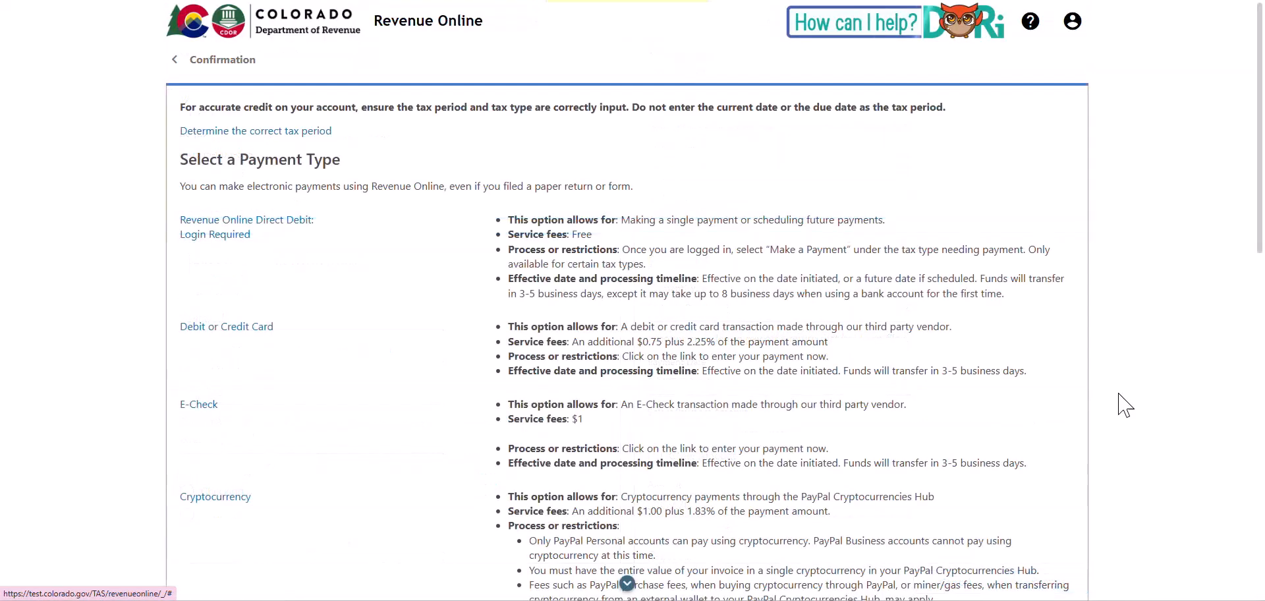
{"action": "scroll", "coordinate": [1121, 360], "scroll_direction": "down", "scroll_amount": 7}
{"action": "scroll", "coordinate": [1138, 359], "scroll_direction": "down", "scroll_amount": 5}
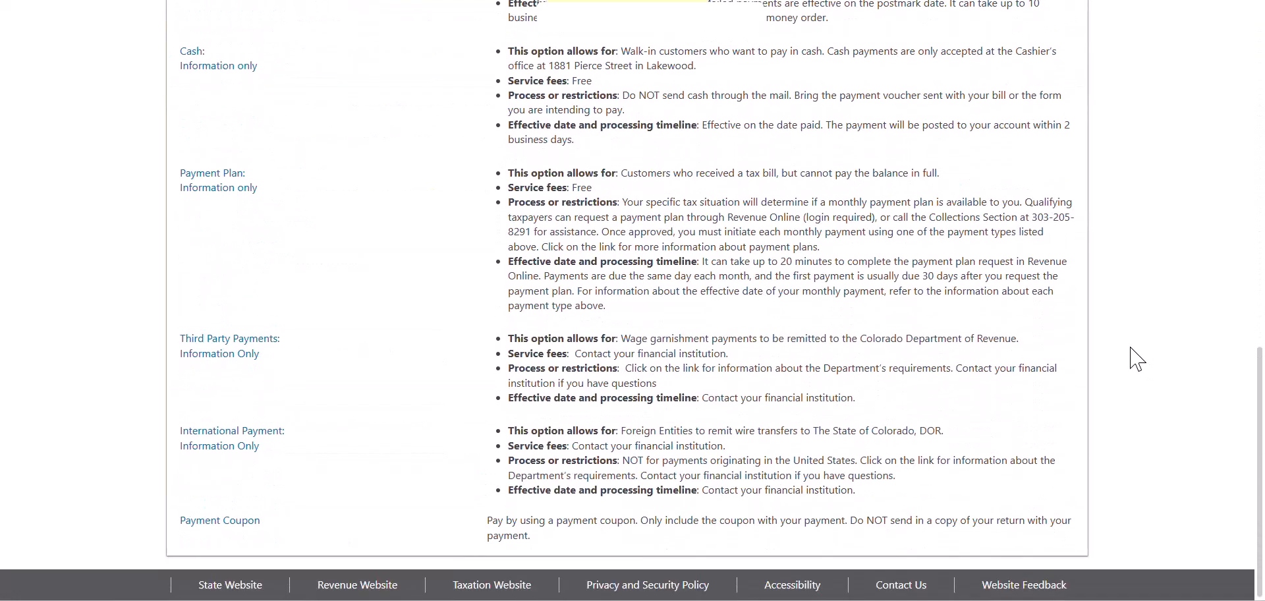
{"action": "left_click_drag", "start_coordinate": [1258, 498], "coordinate": [1110, 107]}
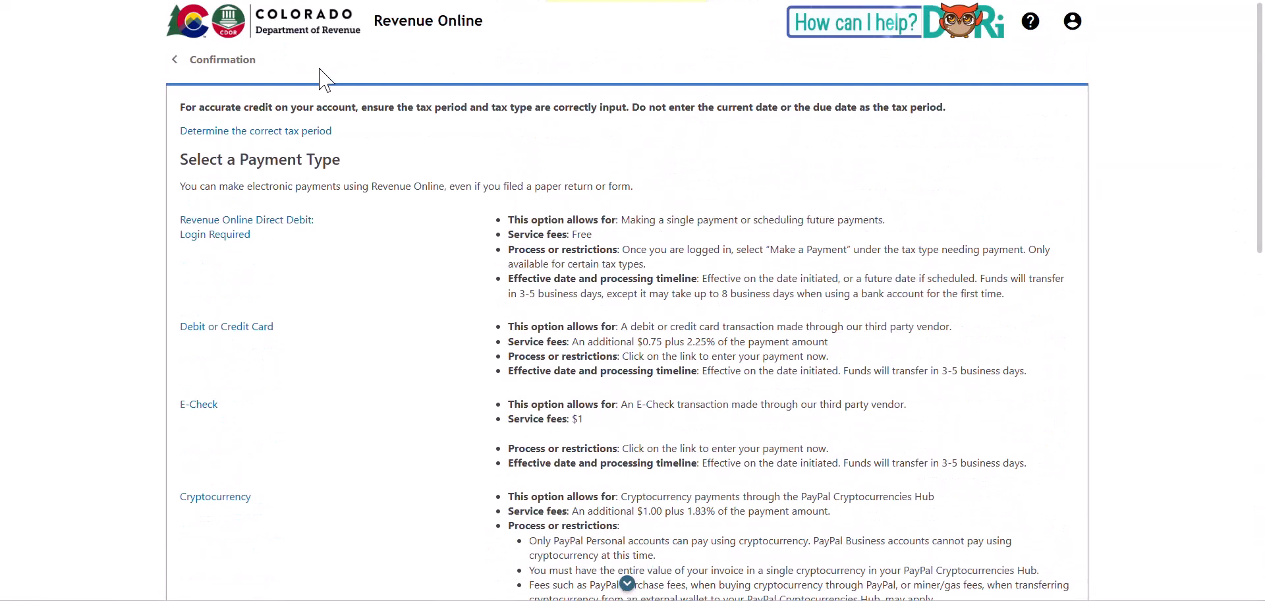
Step: Return to the filing confirmation without making a payment and acknowledge it
{"action": "left_click", "coordinate": [206, 59]}
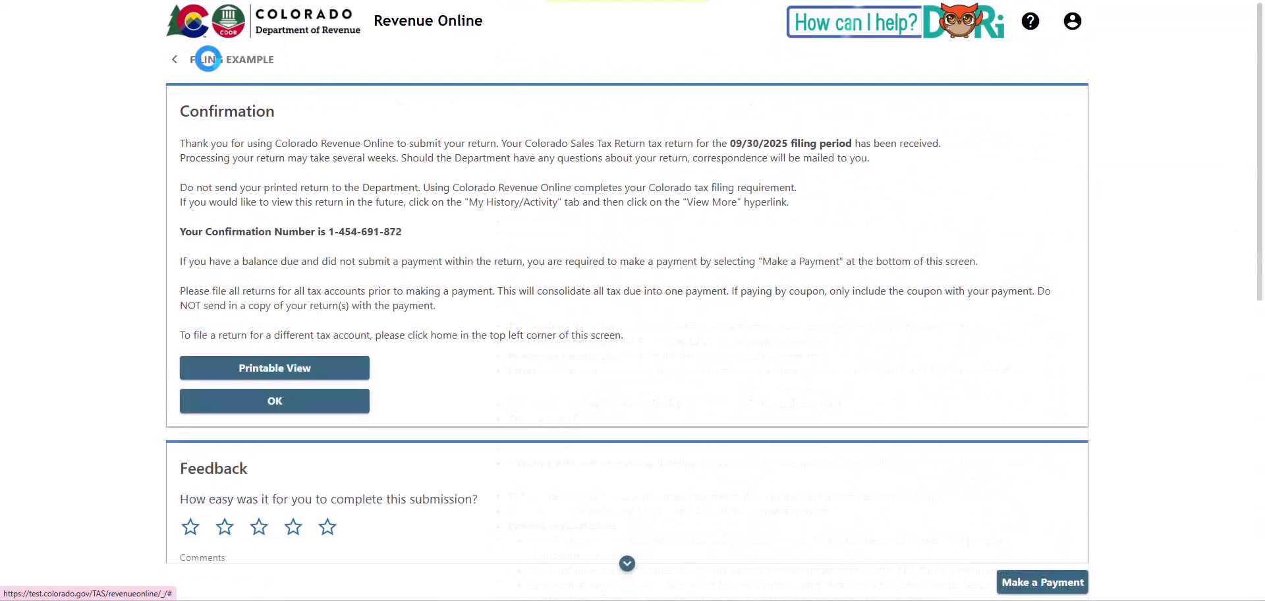
{"action": "left_click", "coordinate": [296, 405]}
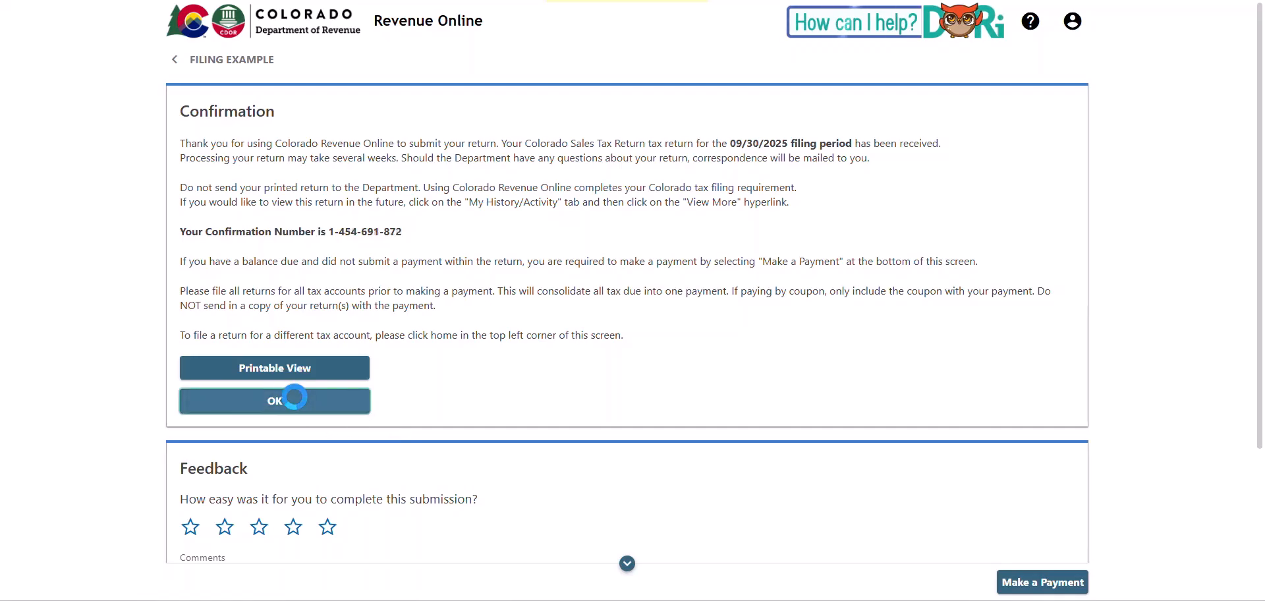